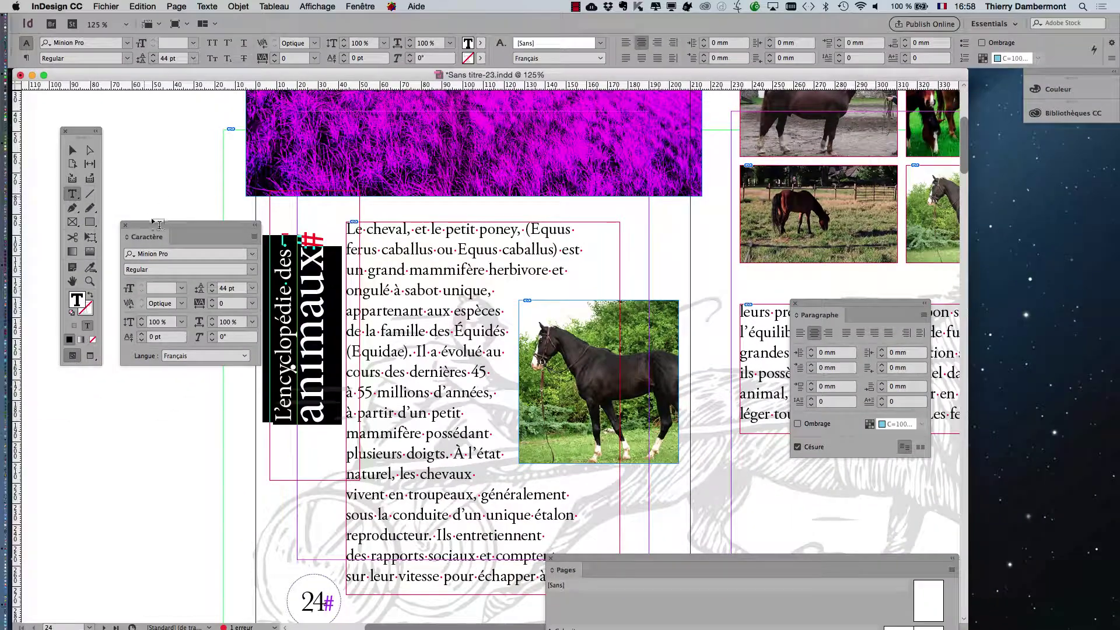
Move the vertical title text block from page 24 onto the pasteboard and remove its black background.
left_click(143, 140)
left_click_drag(167, 226, 515, 269)
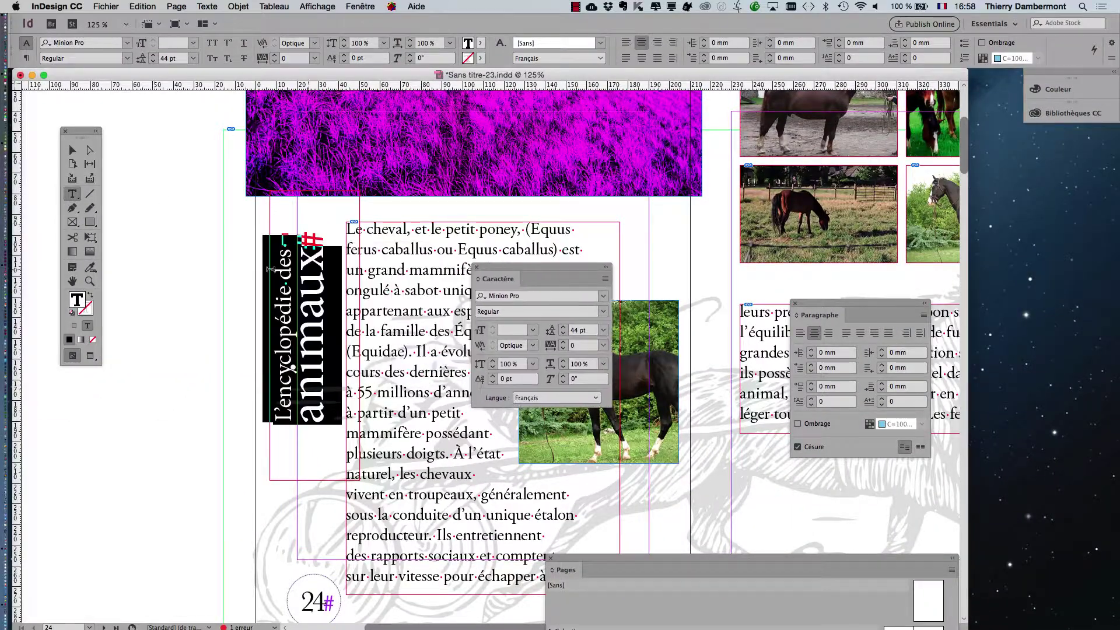
left_click(283, 304)
scroll(105, 298, "left", 6)
scroll(105, 297, "down", 2)
scroll(150, 169, "down", 2)
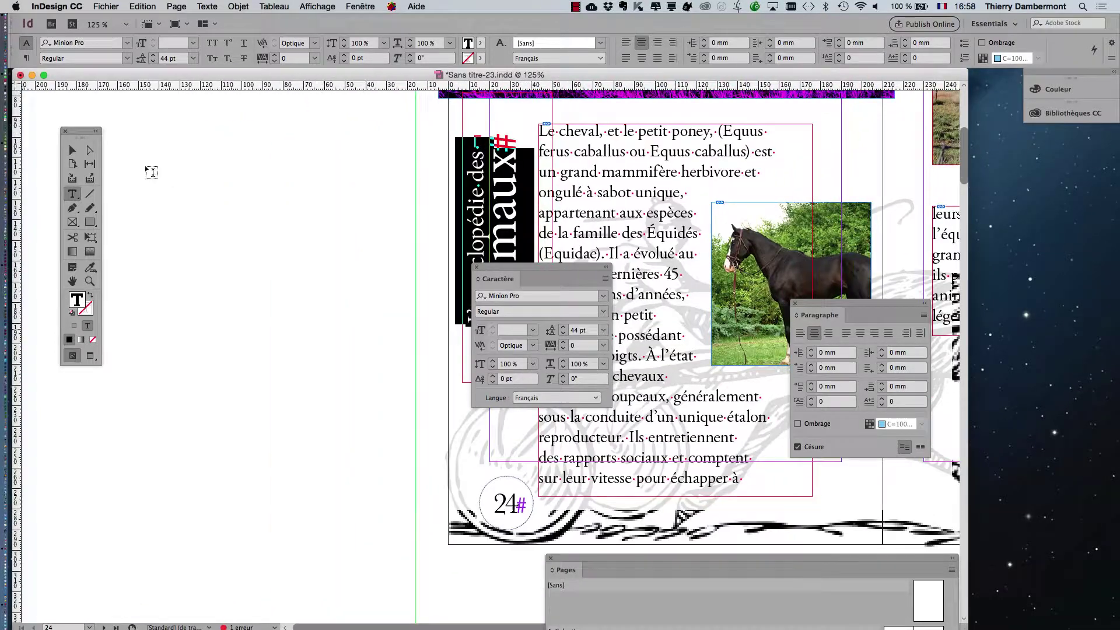
key("Escape")
left_click_drag(479, 209, 196, 228)
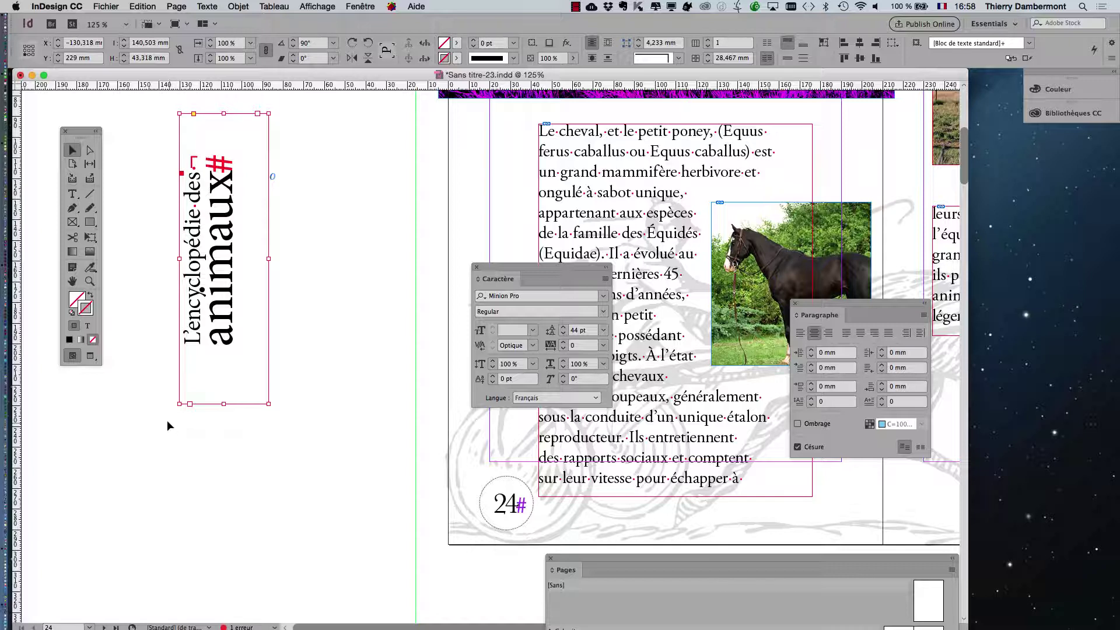
Duplicate the title text block beside the original and delete "animaux" from the original.
left_click_drag(196, 303, 310, 304)
left_click(76, 198)
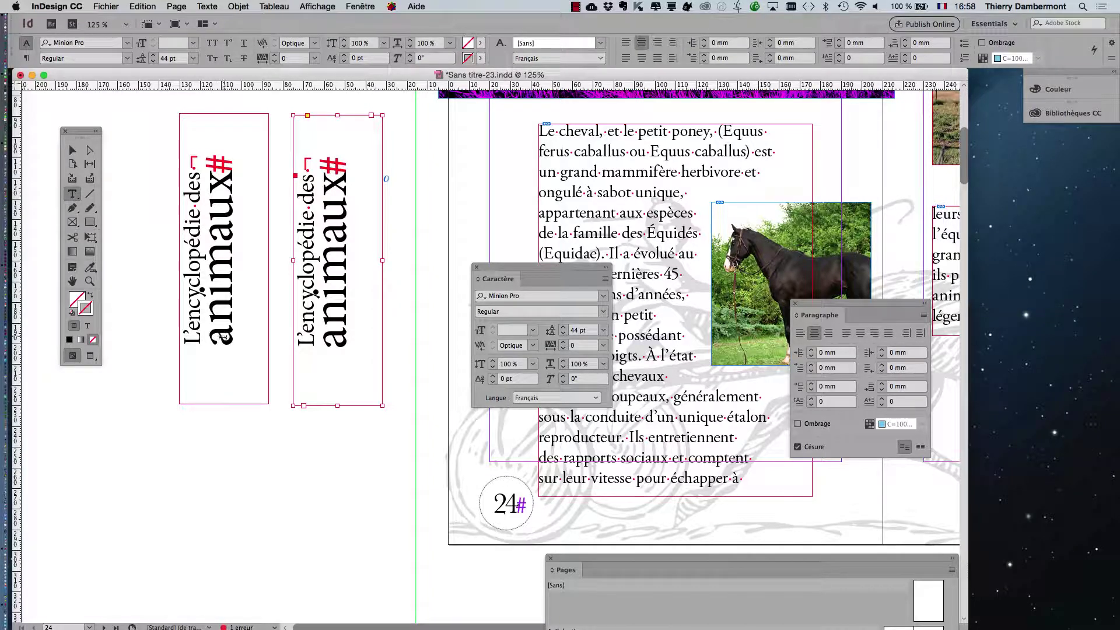
mouse_move(224, 345)
left_mouse_down()
mouse_move(239, 222)
mouse_move(228, 346)
left_mouse_up()
left_click_drag(230, 169, 233, 336)
key("BackSpace")
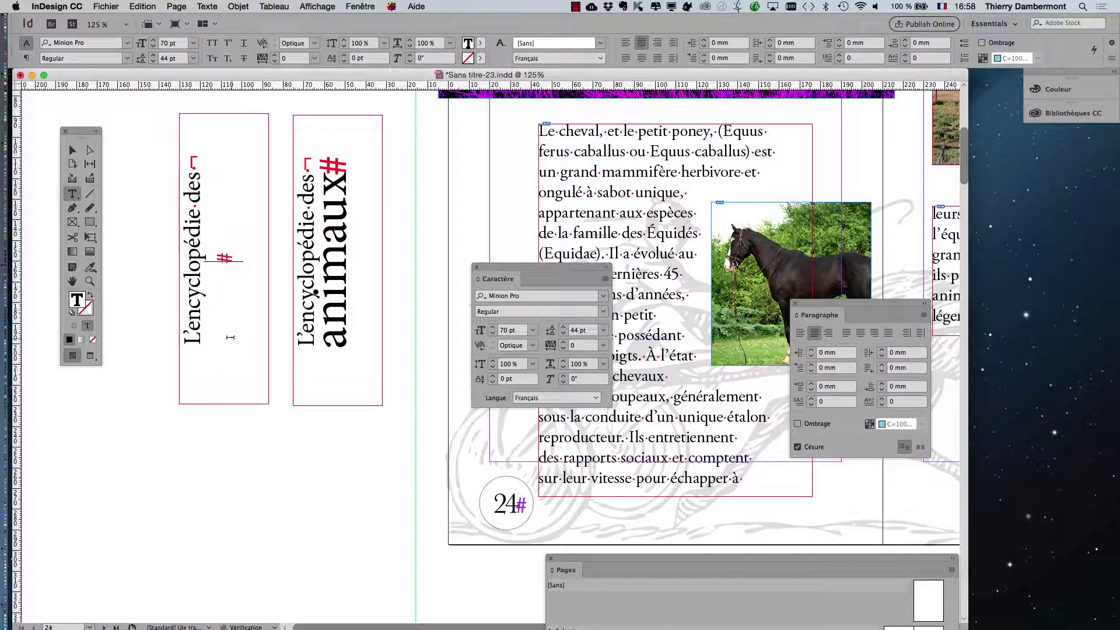
Delete "L'encyclopédie des" from the duplicate and remove the leftover line breaks so each block holds one line.
left_click_drag(308, 160, 305, 345)
key("BackSpace")
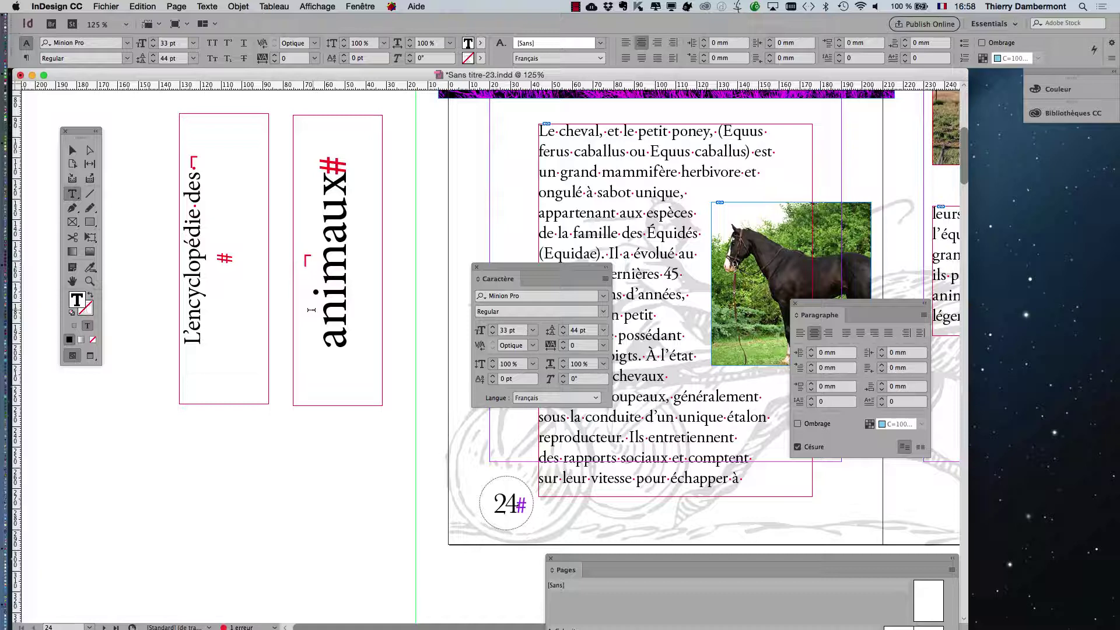
key("super+shift+period")
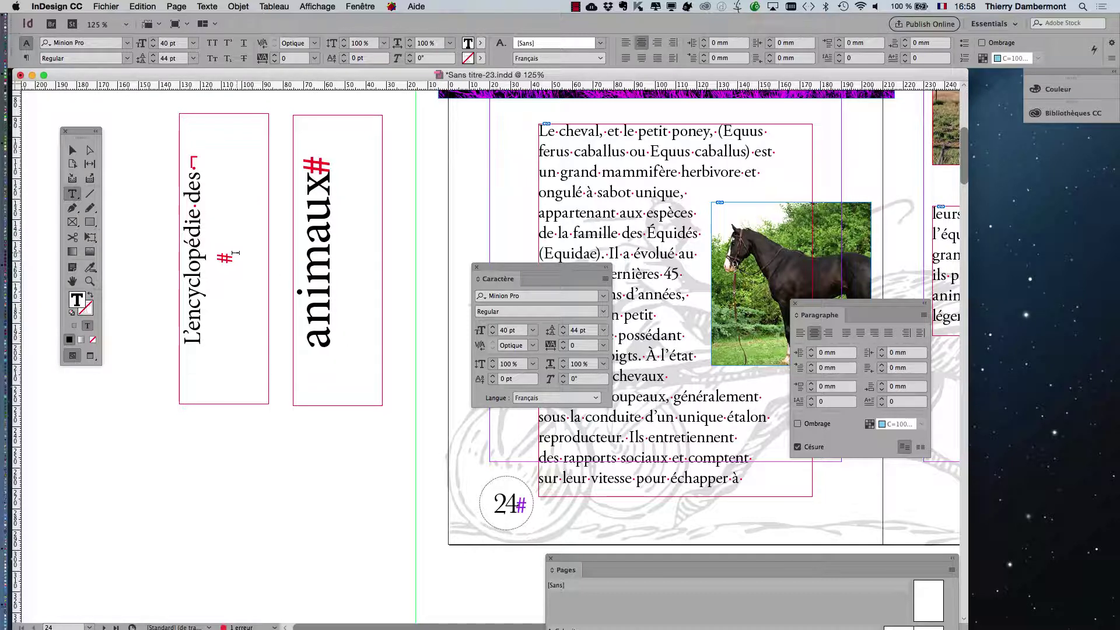
key("BackSpace")
Fit the "L'encyclopédie des" and "animaux" frames to their text.
left_click(73, 150)
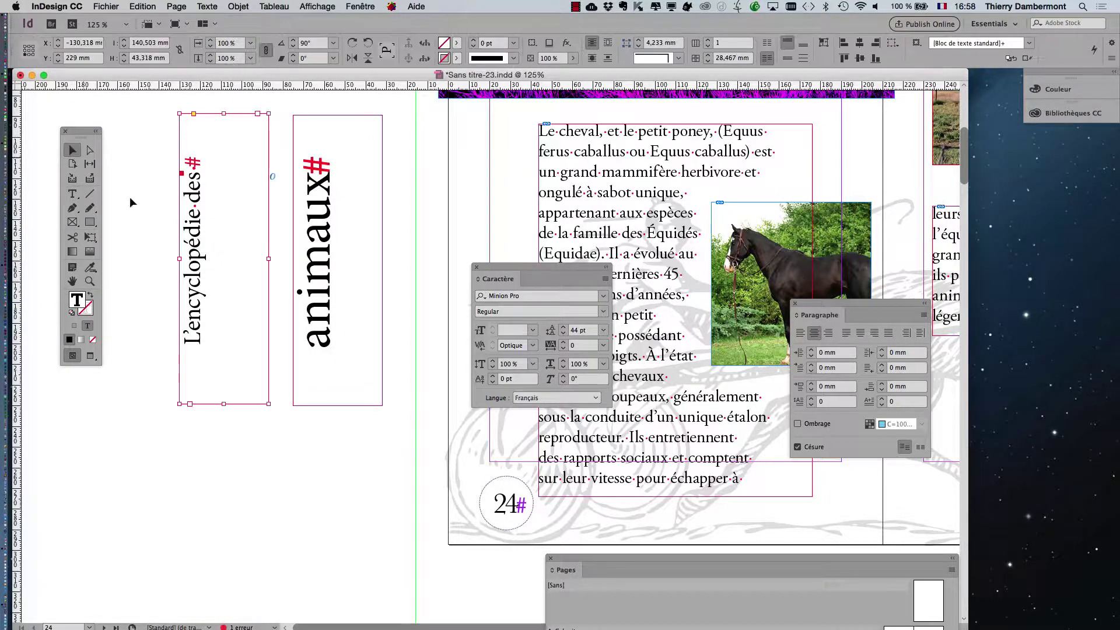
double_click(272, 402)
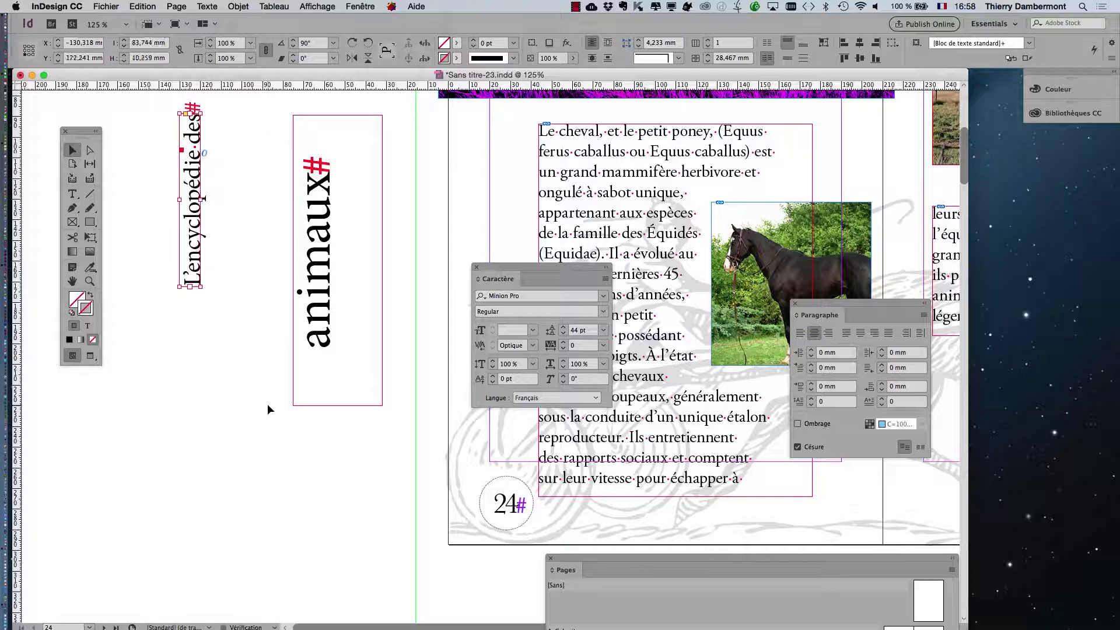
left_click(374, 401)
double_click(382, 404)
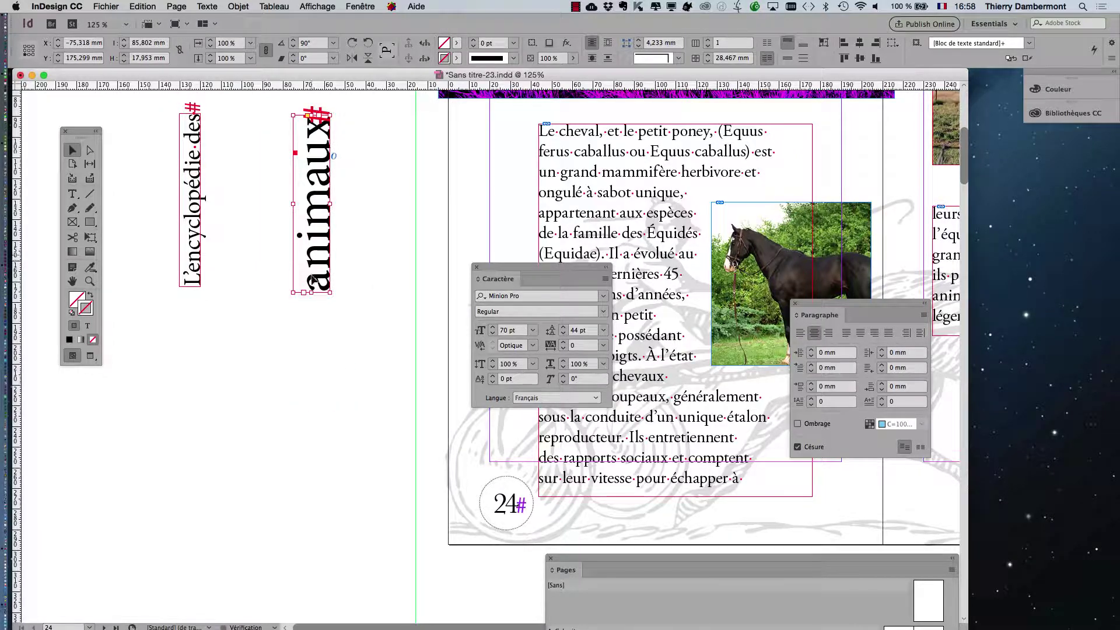
Place the two vertical title blocks side by side in the outer margin of page 24 and preview the layout.
left_click_drag(313, 279, 317, 346)
left_click_drag(194, 245, 265, 396)
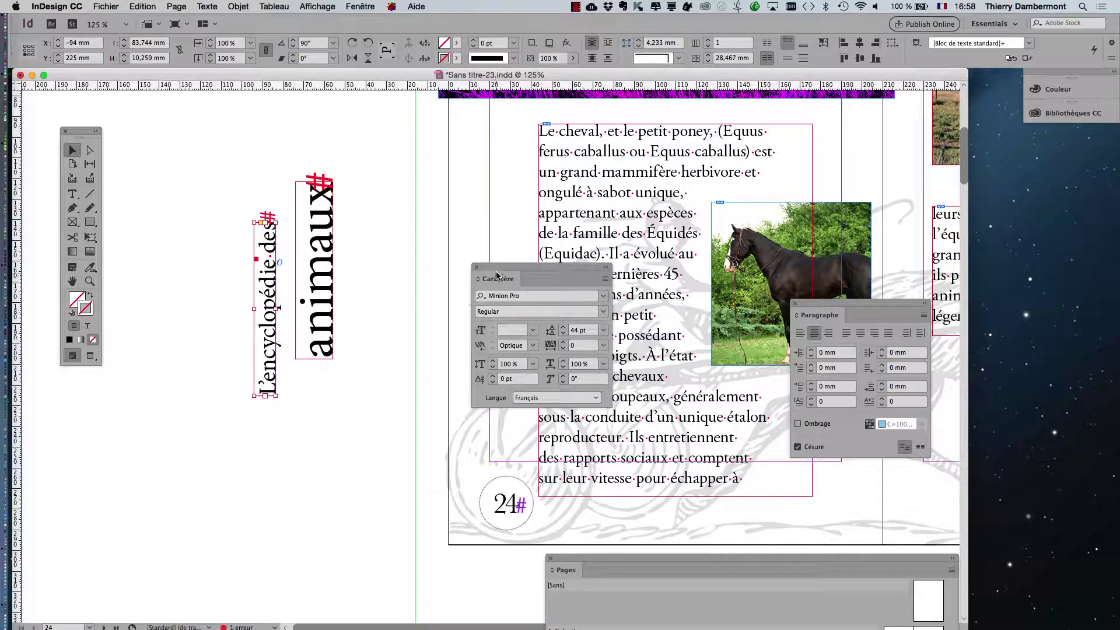
left_click_drag(497, 275, 255, 443)
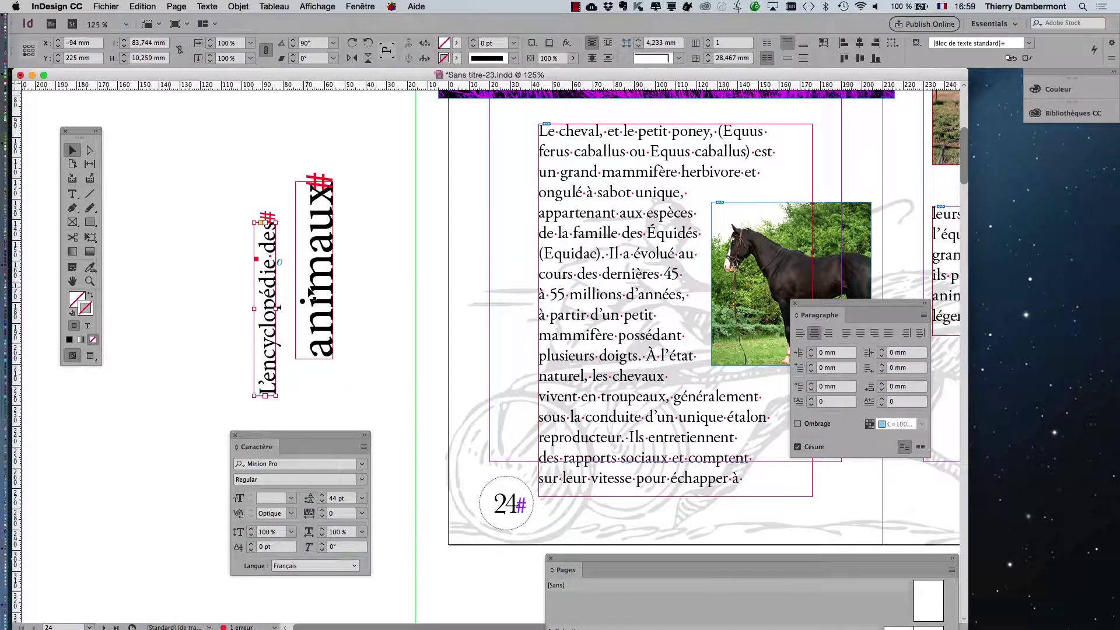
left_click_drag(319, 275, 507, 265)
left_click_drag(271, 281, 456, 258)
key("w")
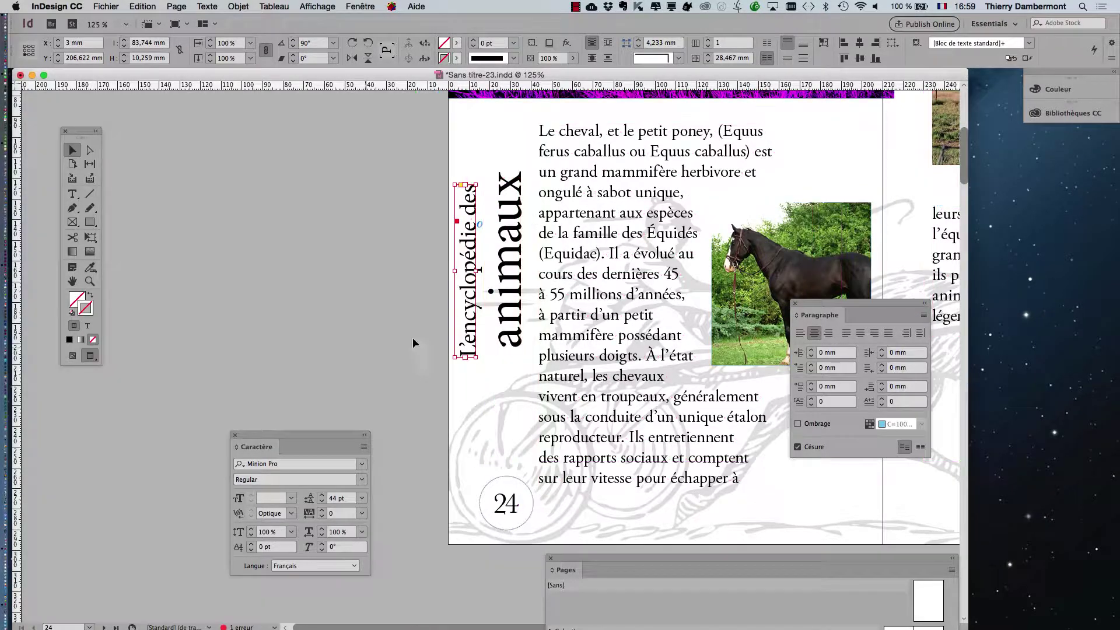
Scale down the "L'encyclopédie des" block to about 76 by 7.6 mm with its full text showing, and position it beside "animaux".
key("super+2")
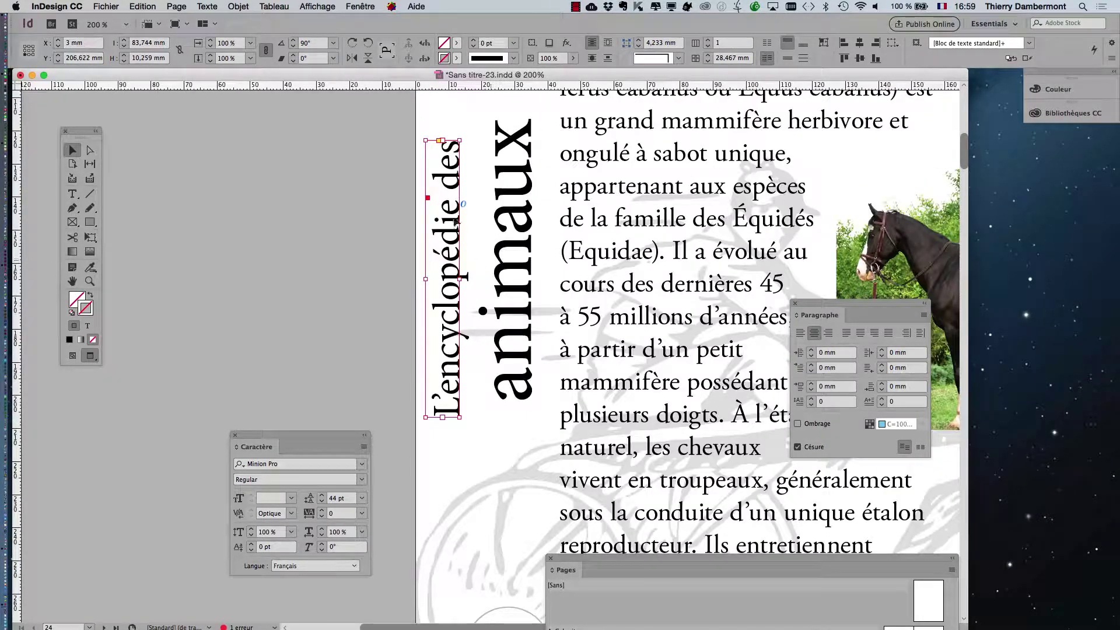
left_click(89, 236)
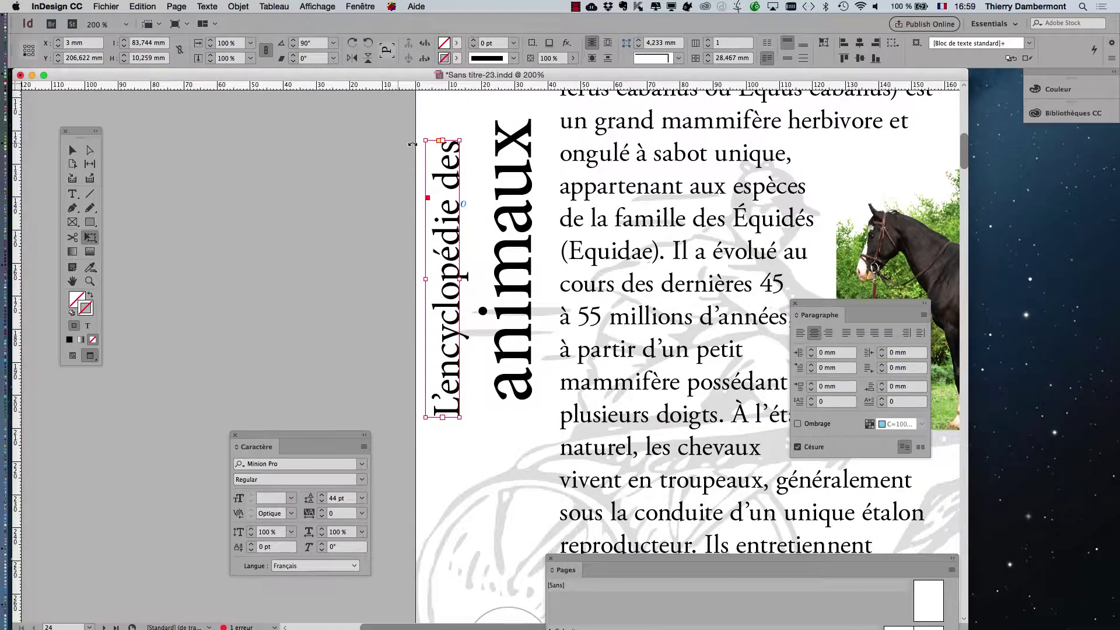
left_click_drag(423, 140, 431, 176)
left_click_drag(442, 236, 452, 226)
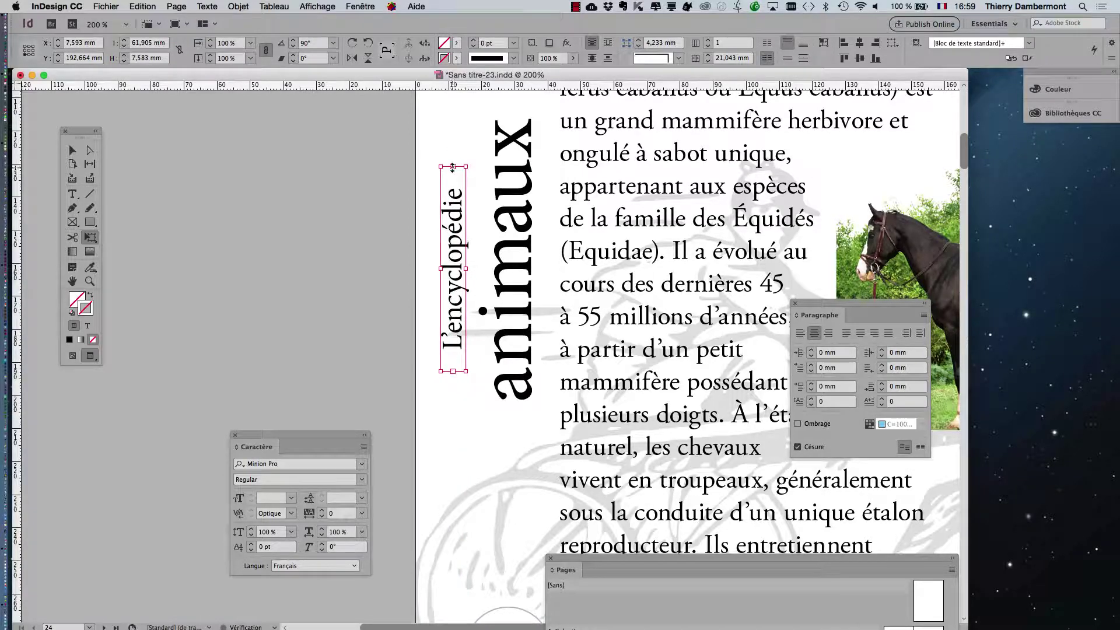
left_click_drag(452, 168, 453, 119)
left_click_drag(460, 203, 461, 243)
left_click(72, 150)
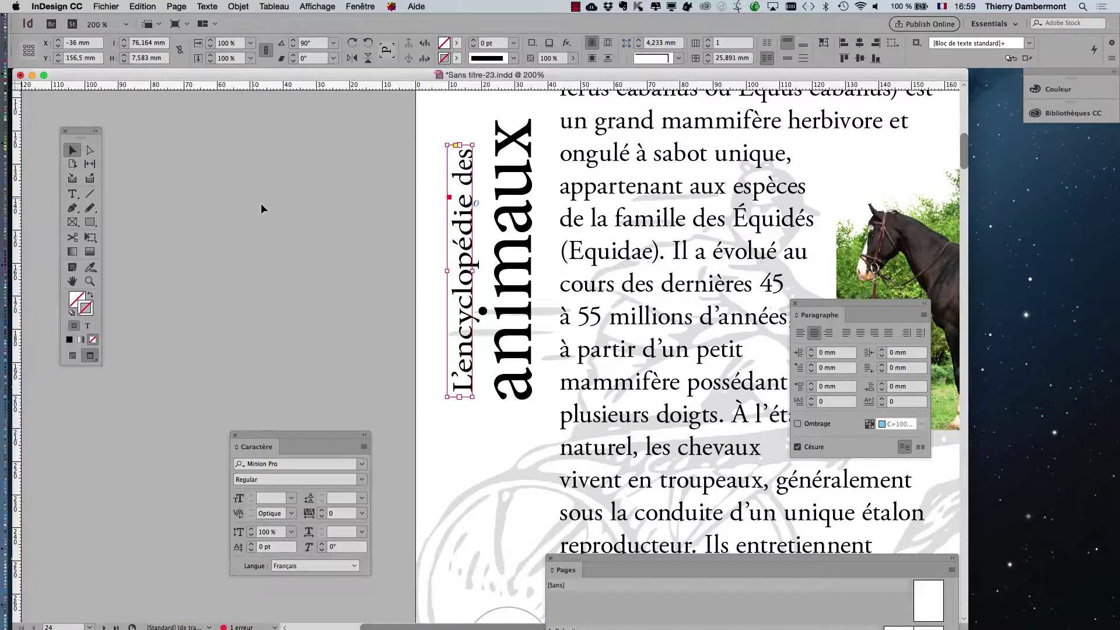
Adjust the positions of "animaux" and "L'encyclopédie des" so the two title lines sit closely aligned.
left_click(266, 209)
left_click(505, 335)
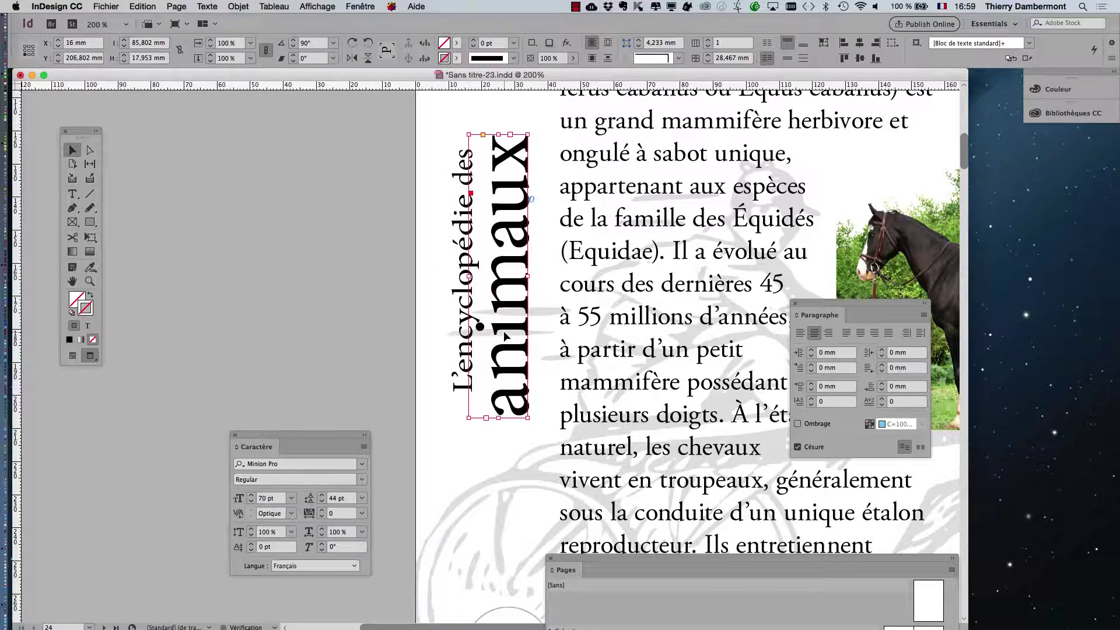
mouse_move(503, 331)
left_mouse_down()
mouse_move(508, 350)
mouse_move(507, 318)
left_mouse_up()
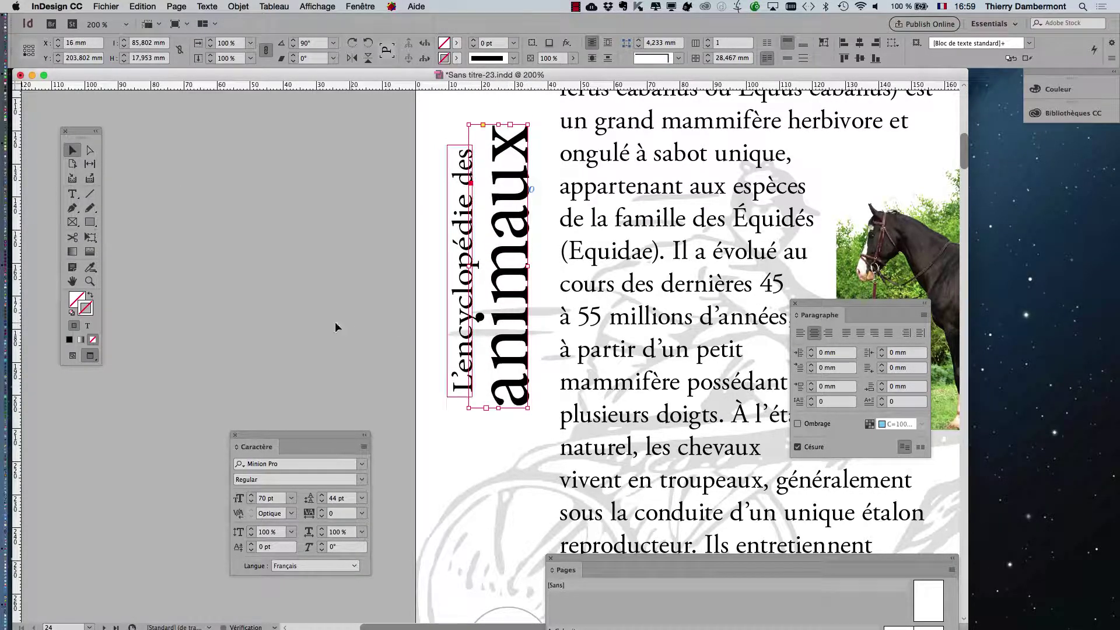
left_click(334, 321)
scroll(507, 318, "down", 1)
left_click(507, 318)
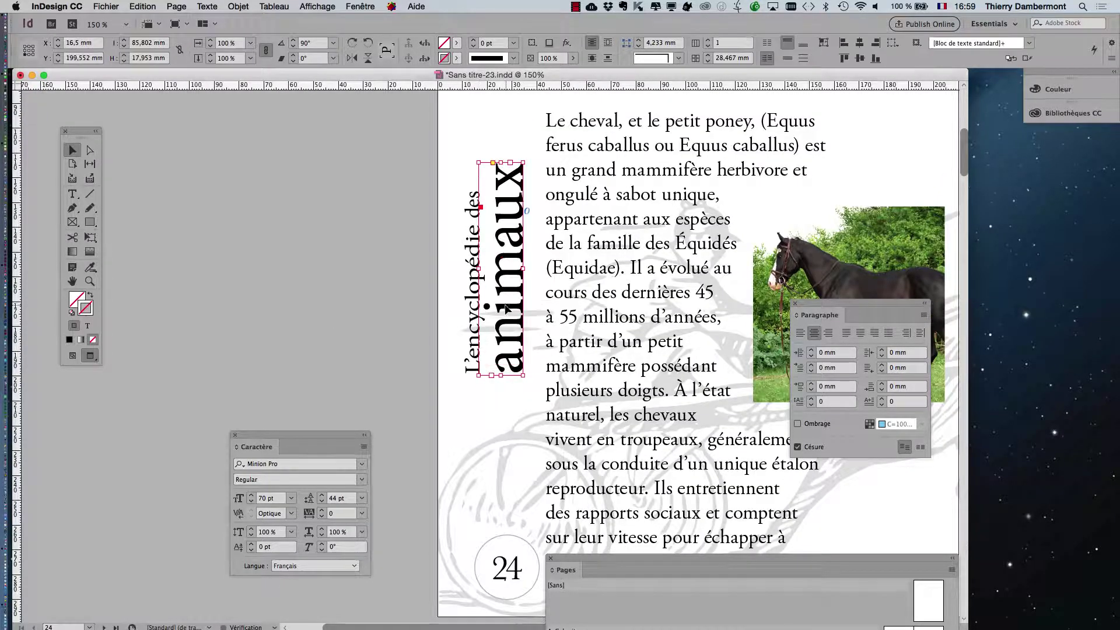
left_click(388, 319)
left_click(474, 318)
scroll(474, 315, "up", 2)
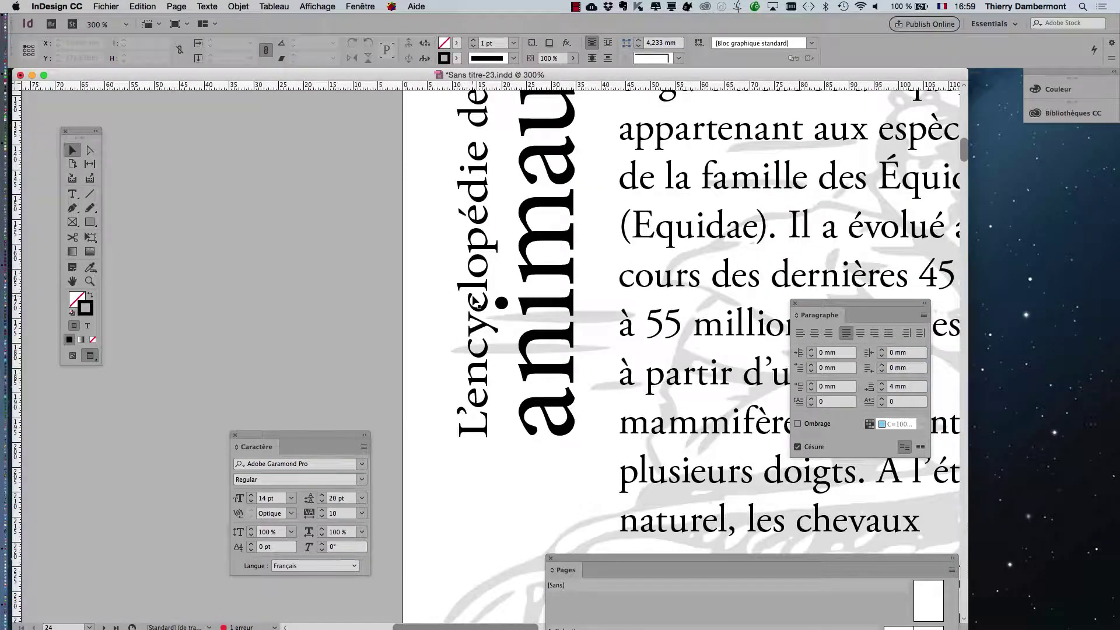
left_click(476, 300)
left_click_drag(476, 300, 473, 285)
Group the two title blocks and reposition the group in the margin beside the body text.
left_click(546, 269, "shift")
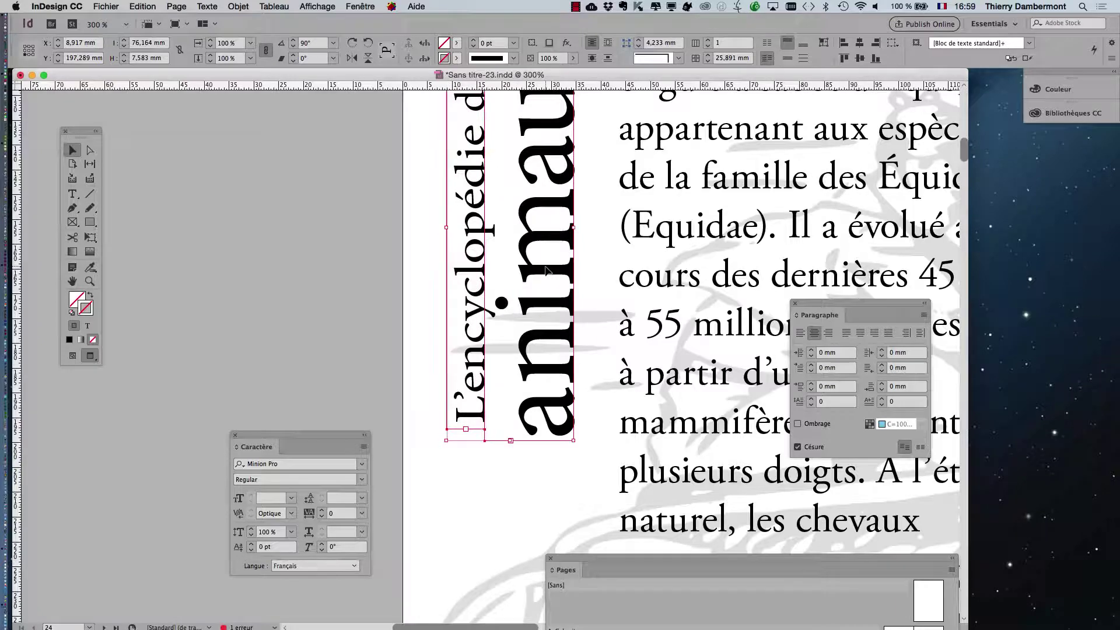
left_click(248, 6)
left_click(251, 73)
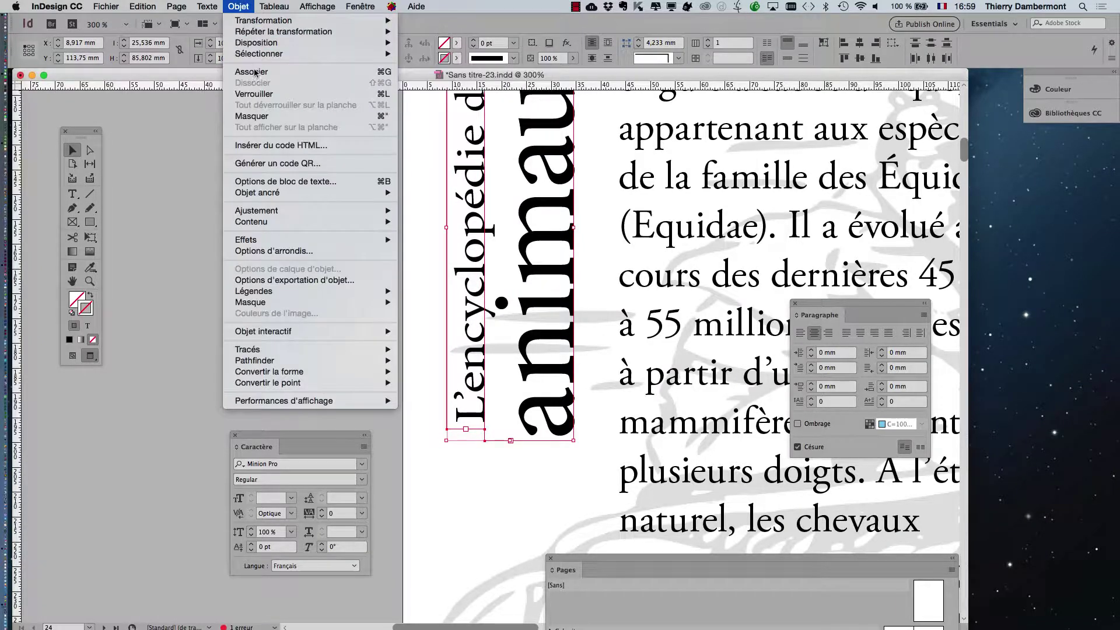
left_click(210, 249)
key("super+minus")
key("super+minus")
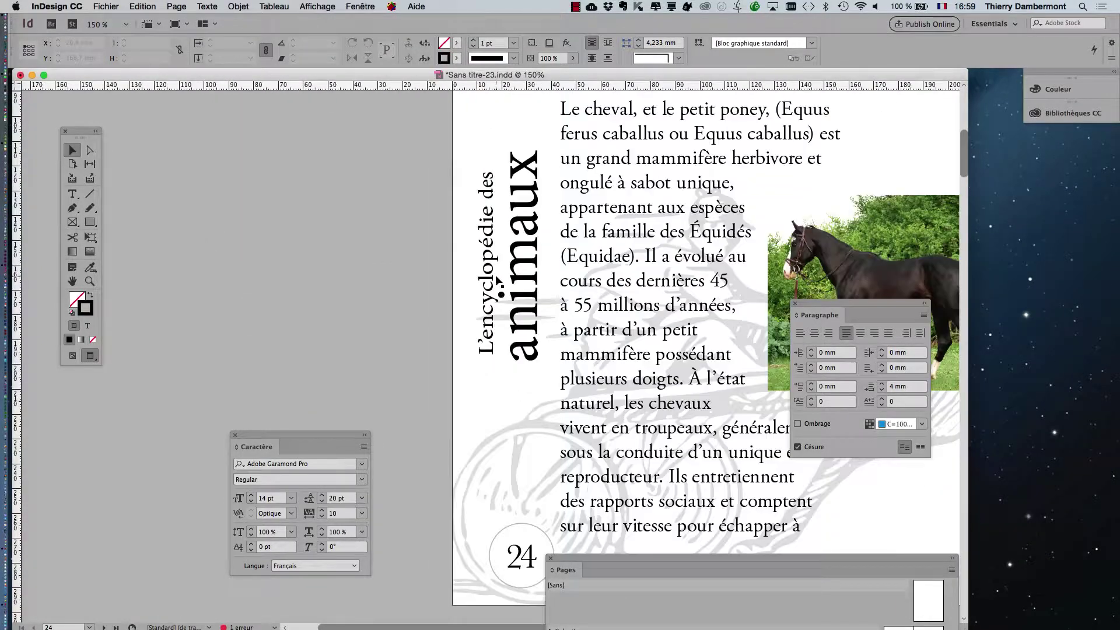
left_click(527, 299)
left_click_drag(528, 298, 496, 299)
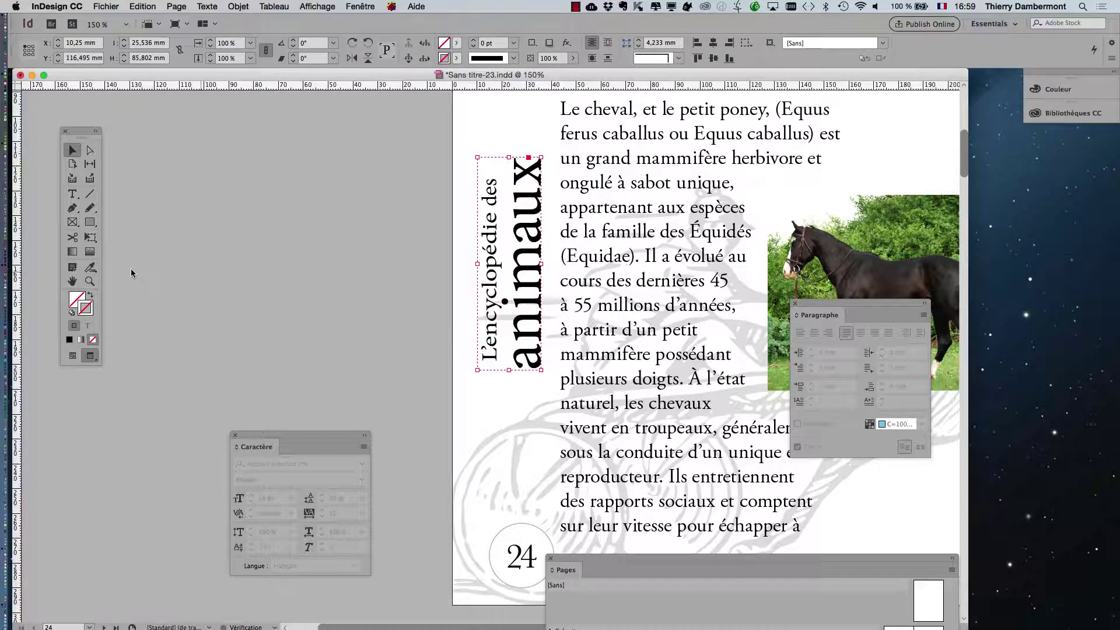
key("e")
left_click_drag(542, 156, 529, 190)
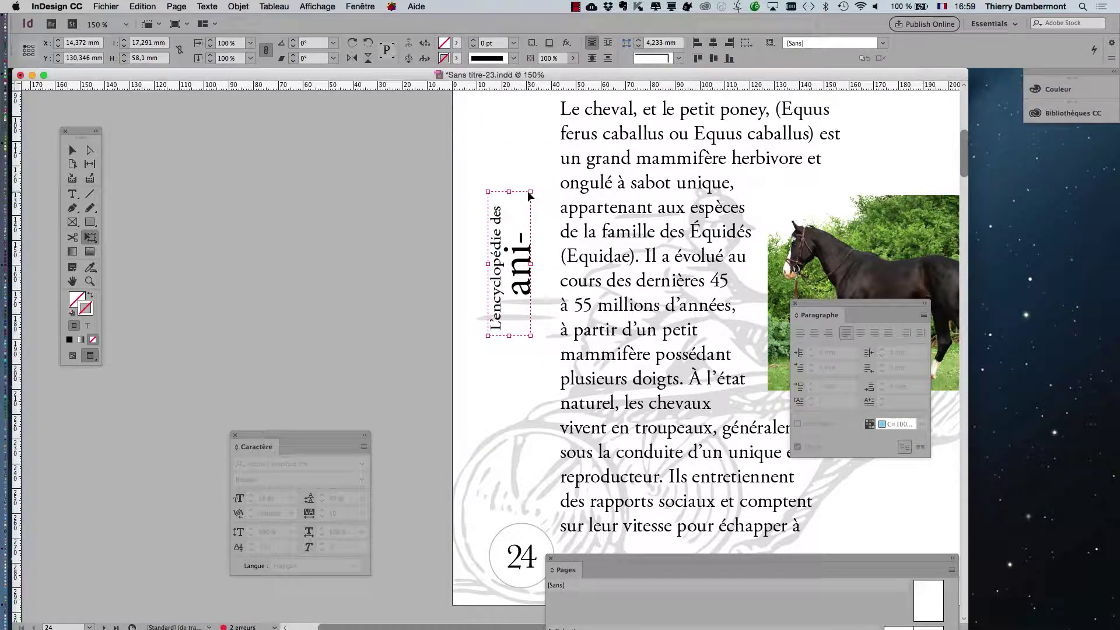
key("super+z")
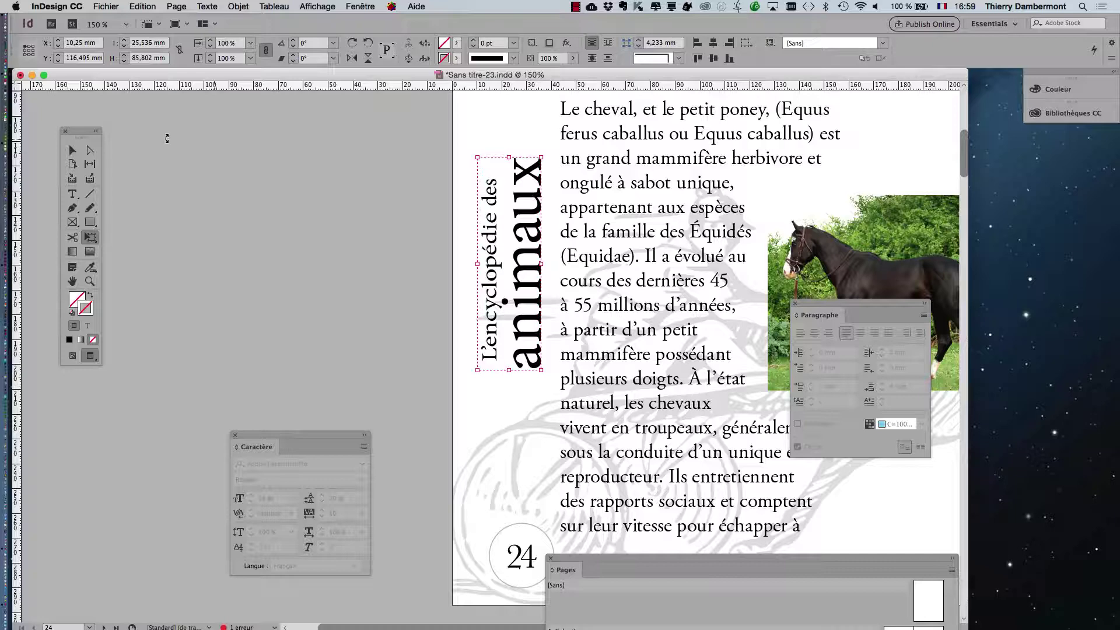
Scale the title group down proportionally to about 22.5 by 75.7 mm and move it higher in the margin.
left_click(72, 150)
left_click(489, 238)
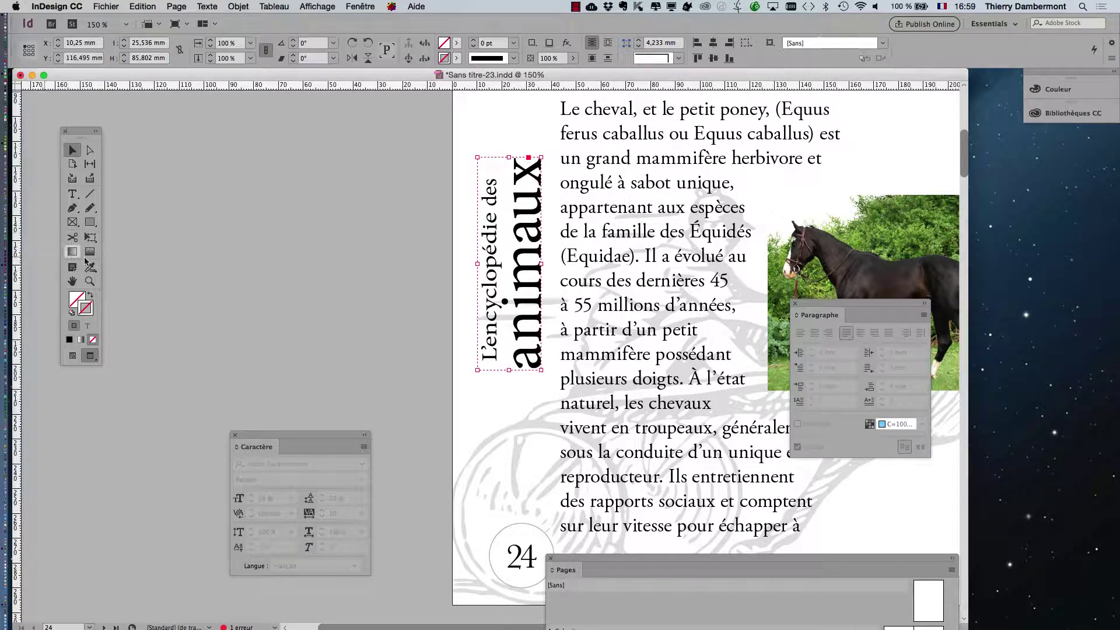
left_click(91, 238)
left_click_drag(479, 156, 482, 170)
left_click_drag(505, 251, 506, 217)
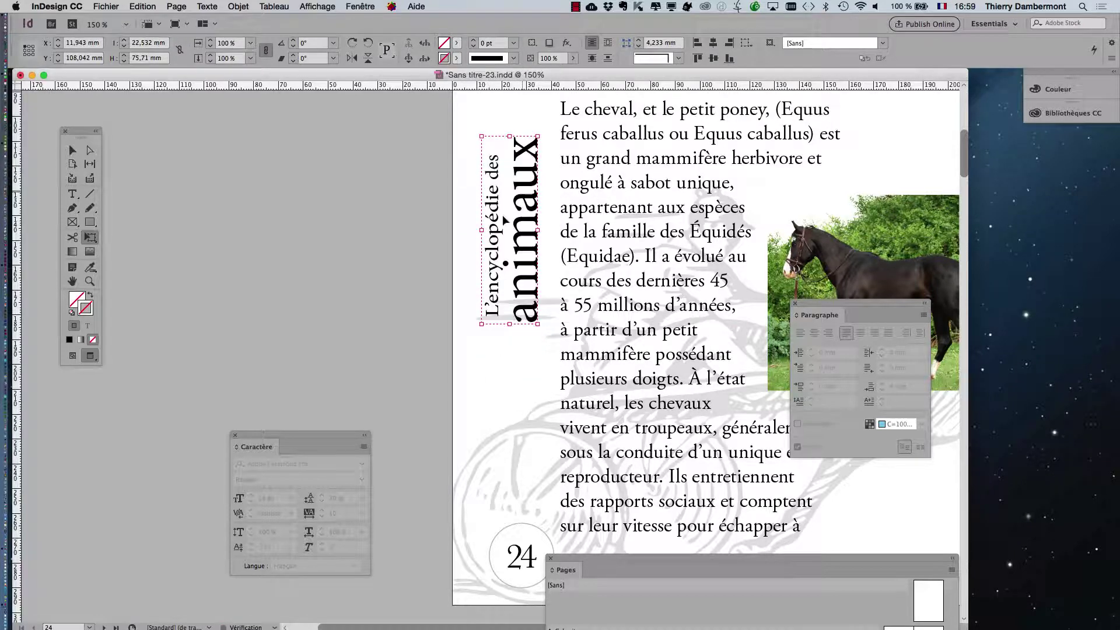
left_click(73, 150)
left_click(93, 111)
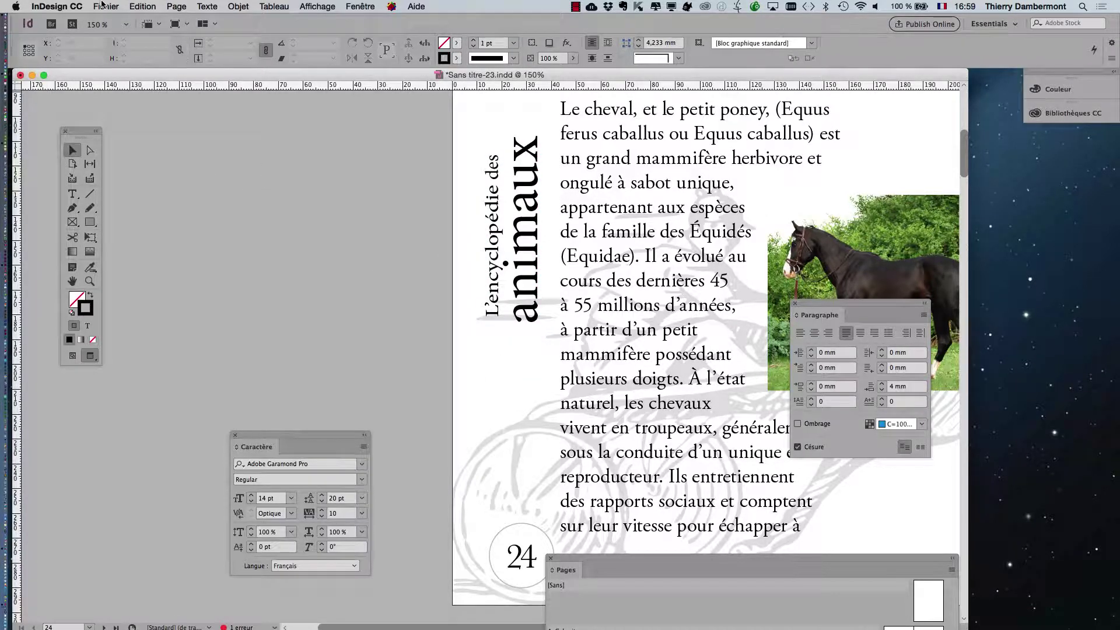
Save the document under the new name Sans titre-24.indd.
left_click(106, 6)
left_click(153, 94)
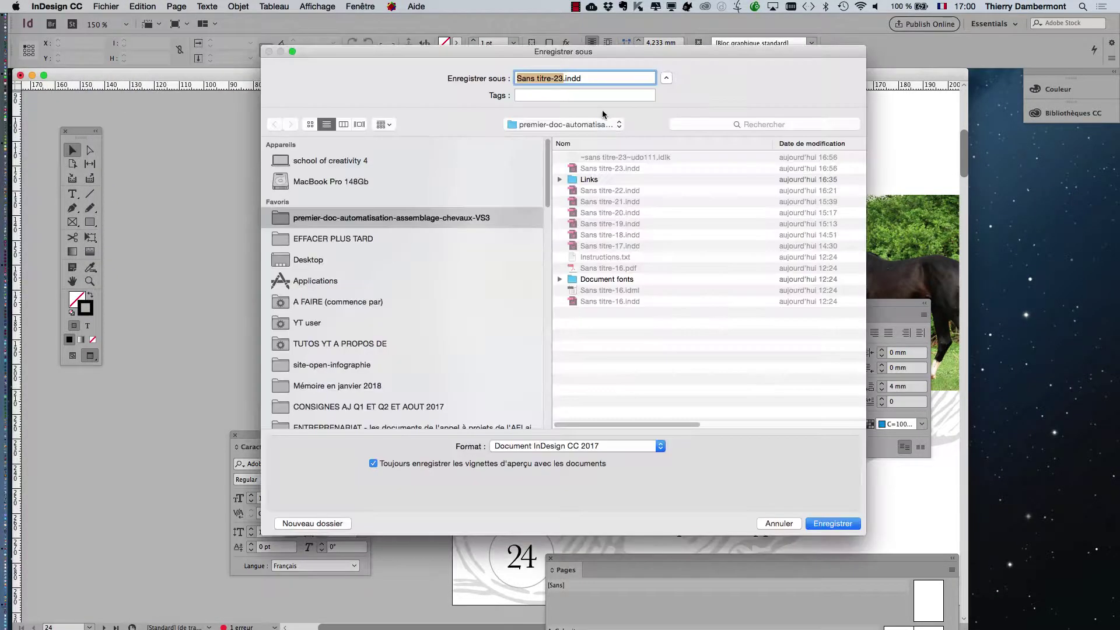
left_click(580, 80)
key("Return")
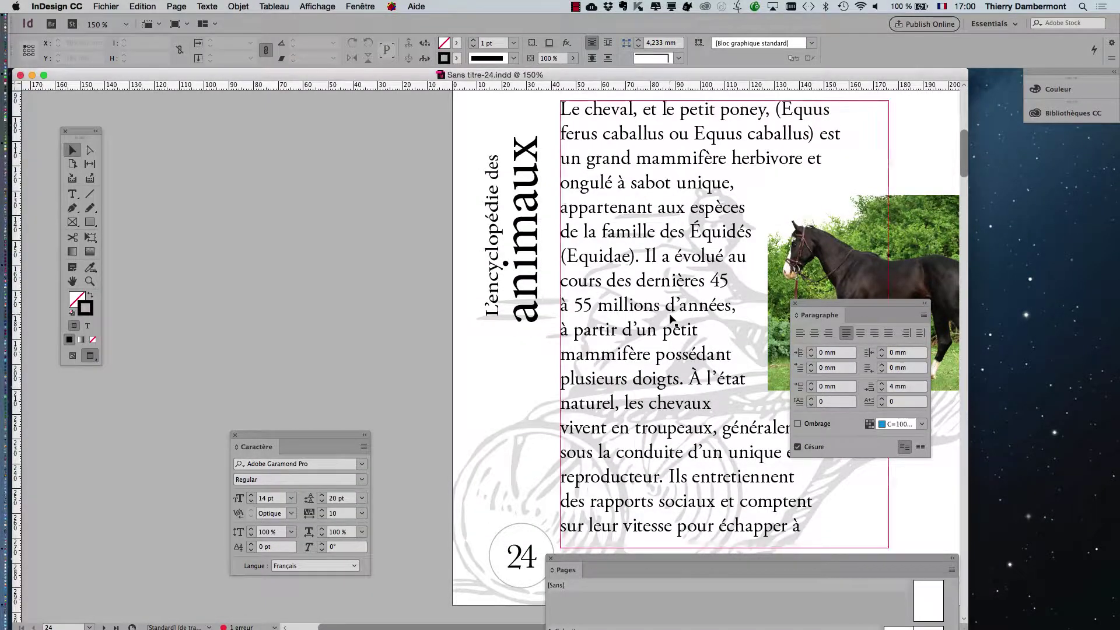
Nudge "animaux" down about 2.5 mm within the title group, relative to "L'encyclopédie des".
key("super+minus")
key("super+minus")
key("super+minus")
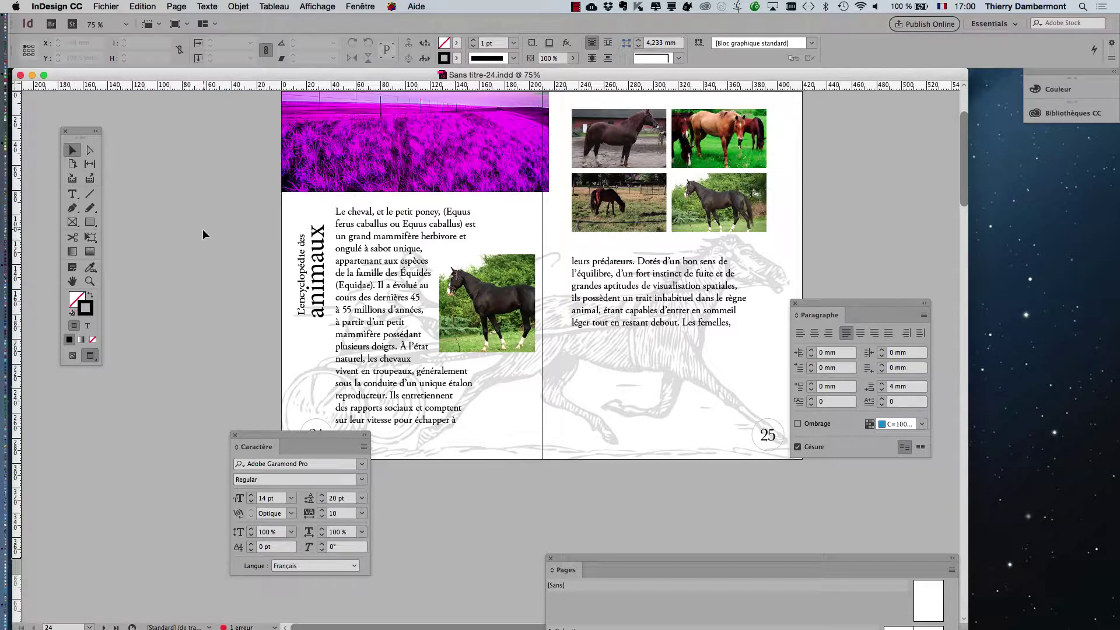
left_click(318, 274)
key("super+equal")
key("super+equal")
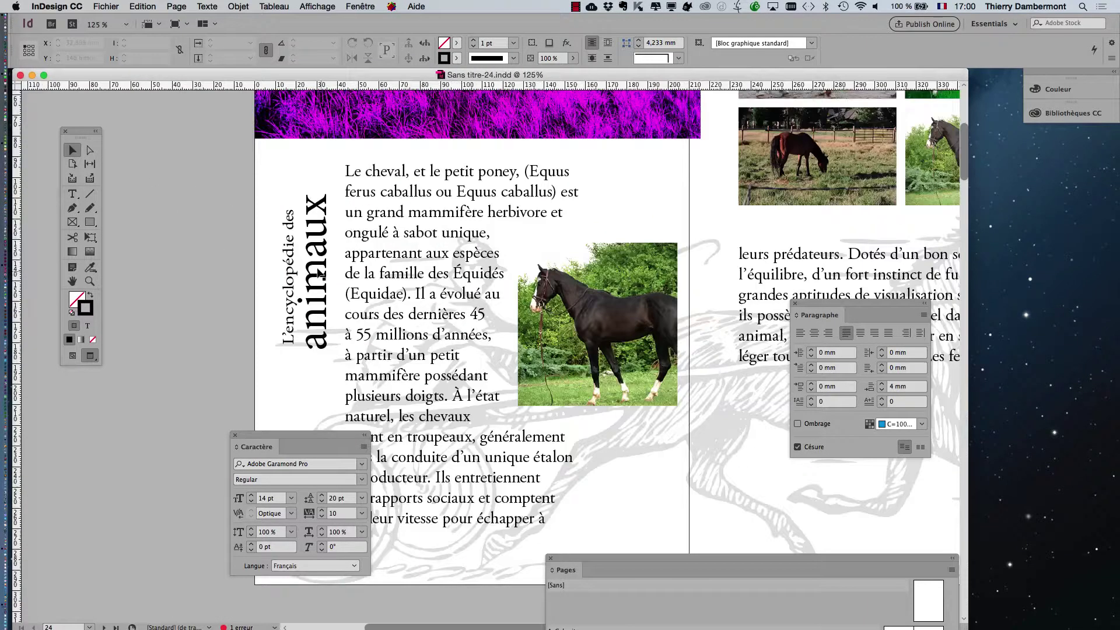
left_click(407, 59)
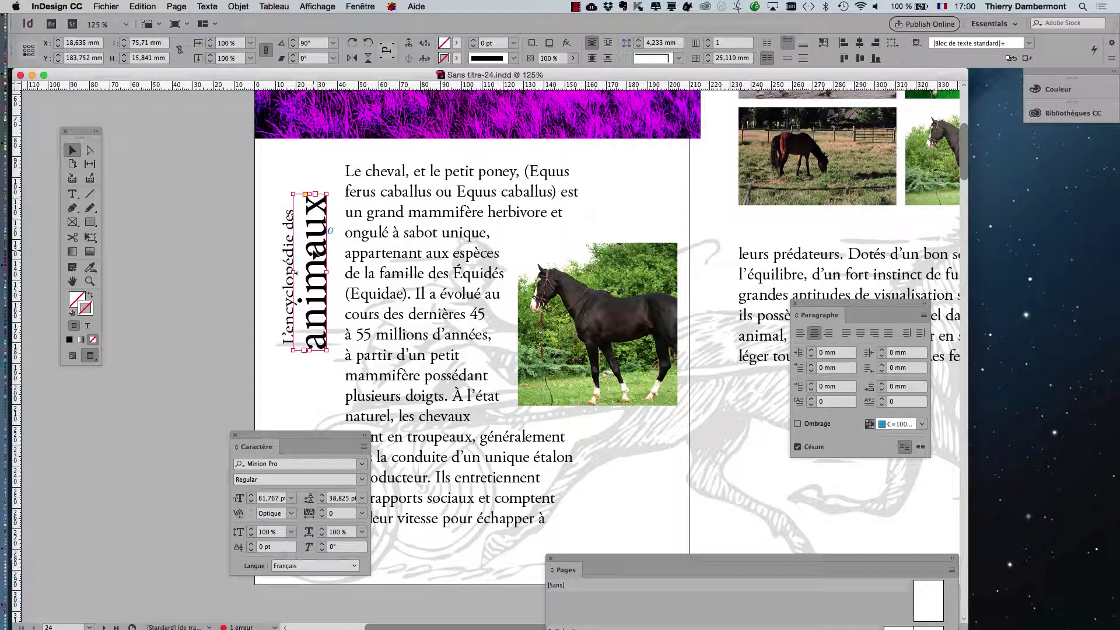
key("Down")
key("Down")
key("Down")
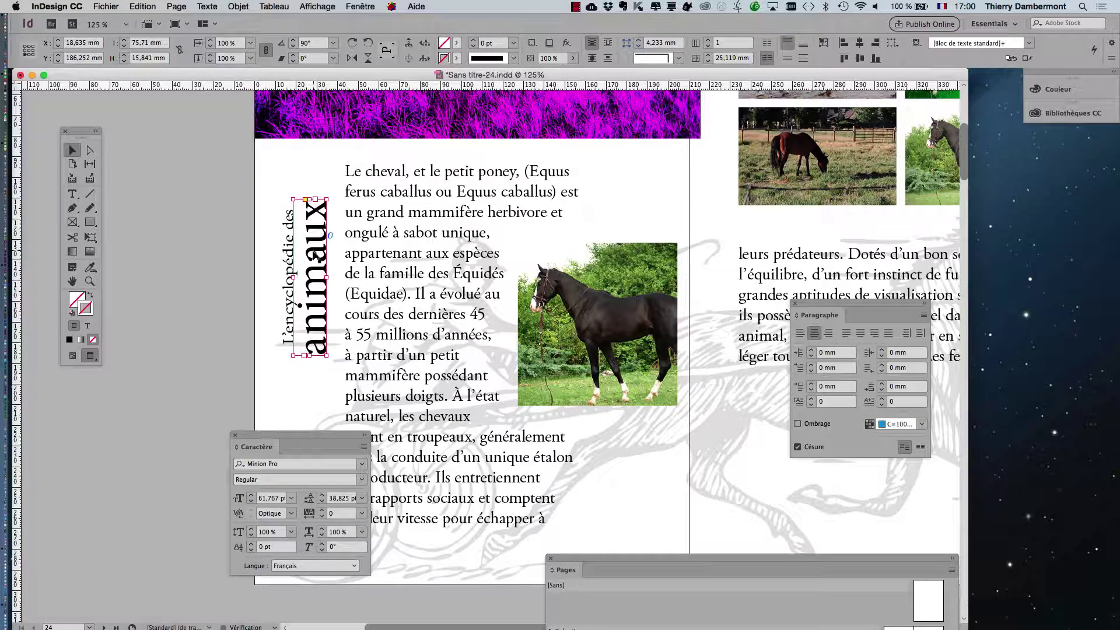
Shift "animaux" about 1.4 mm away from "L'encyclopédie des" inside the title group to open the gap between them.
left_click(233, 341)
left_click(313, 319)
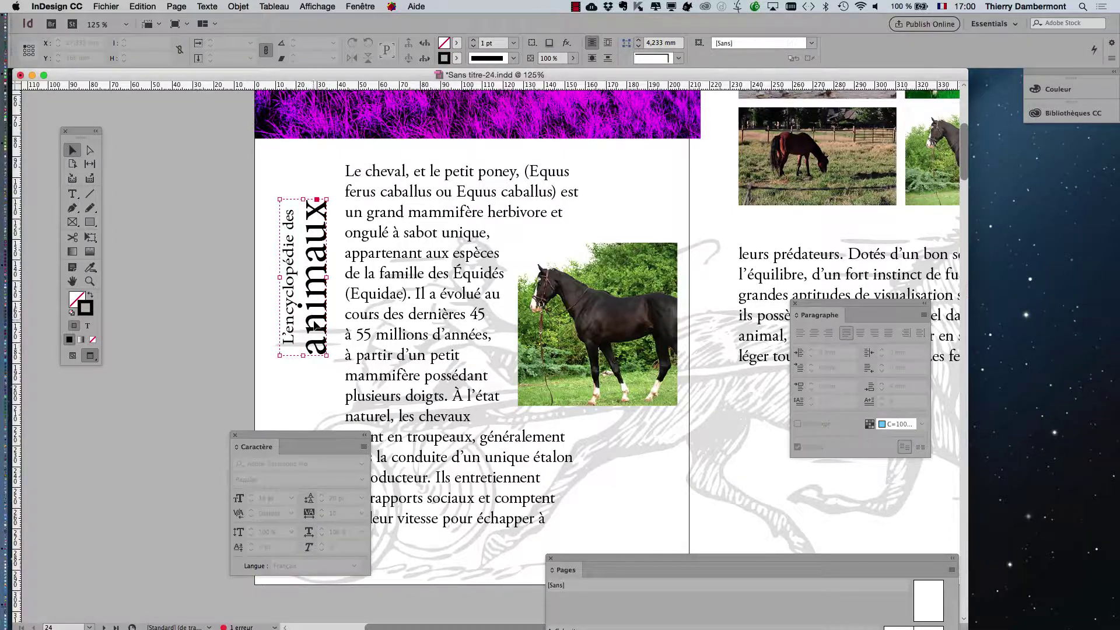
double_click(302, 286)
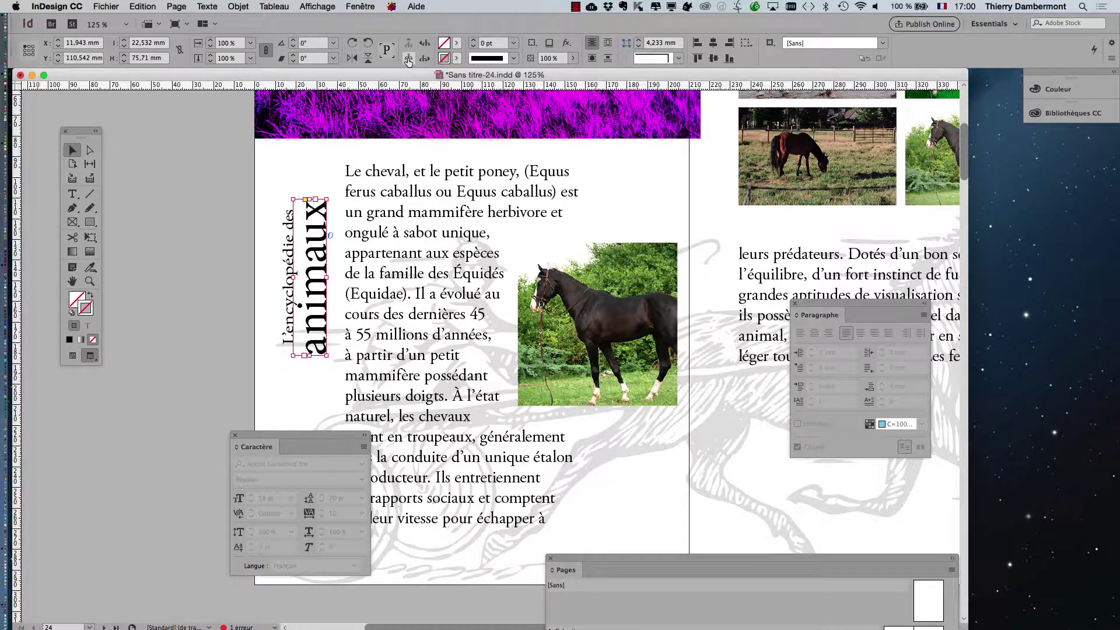
left_click_drag(311, 290, 314, 289)
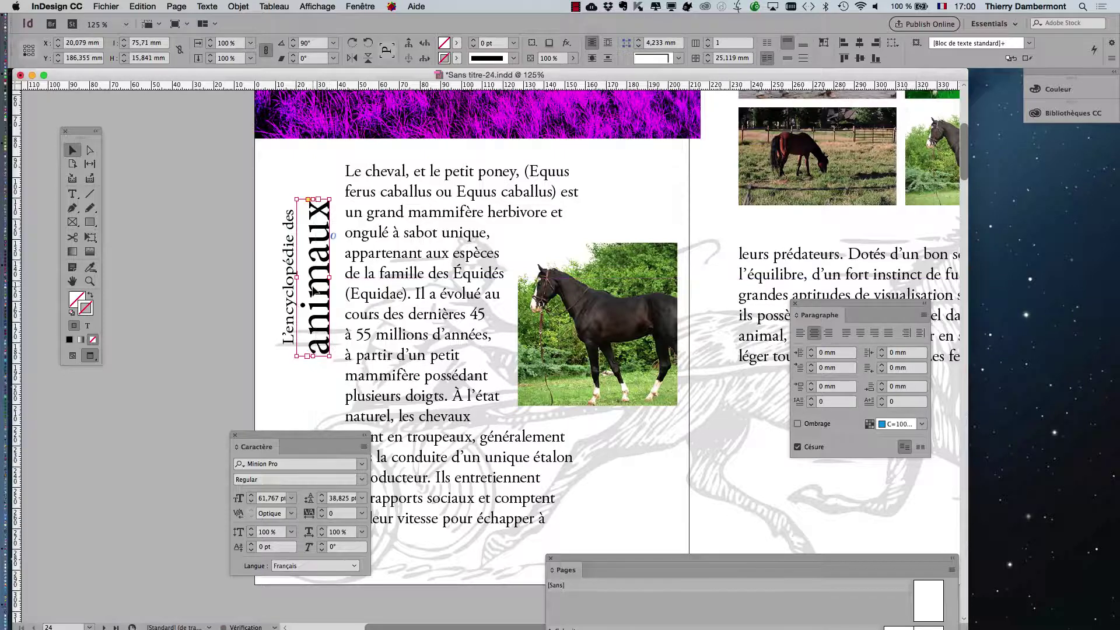
left_click(187, 199)
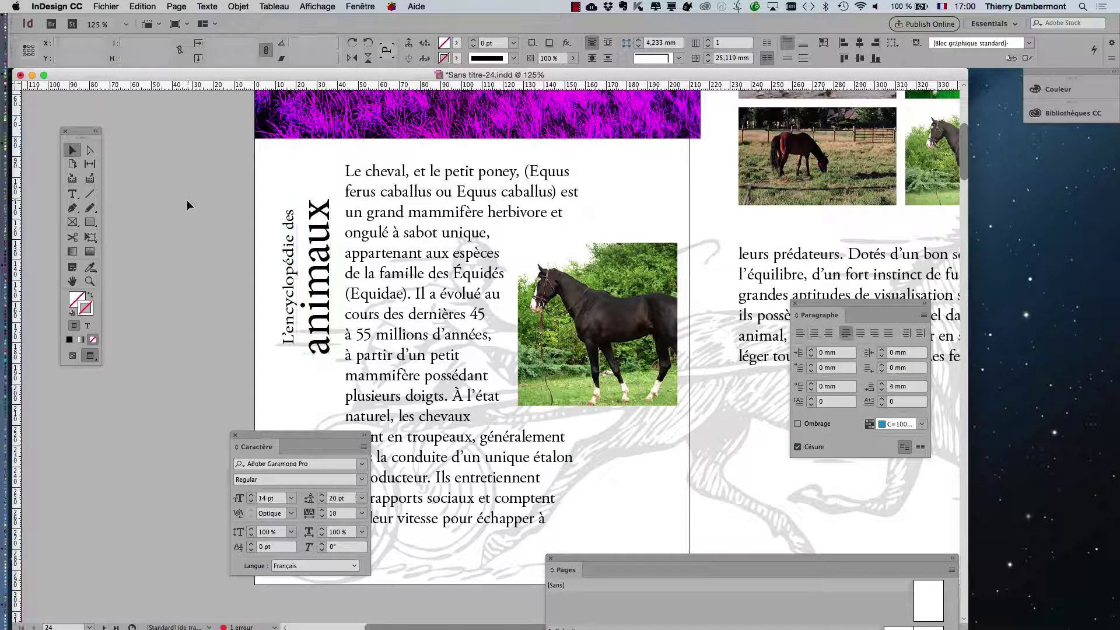
Move the title group higher in the margin and slightly closer to the outer page edge.
key("super+z")
key("super+z")
key("super+z")
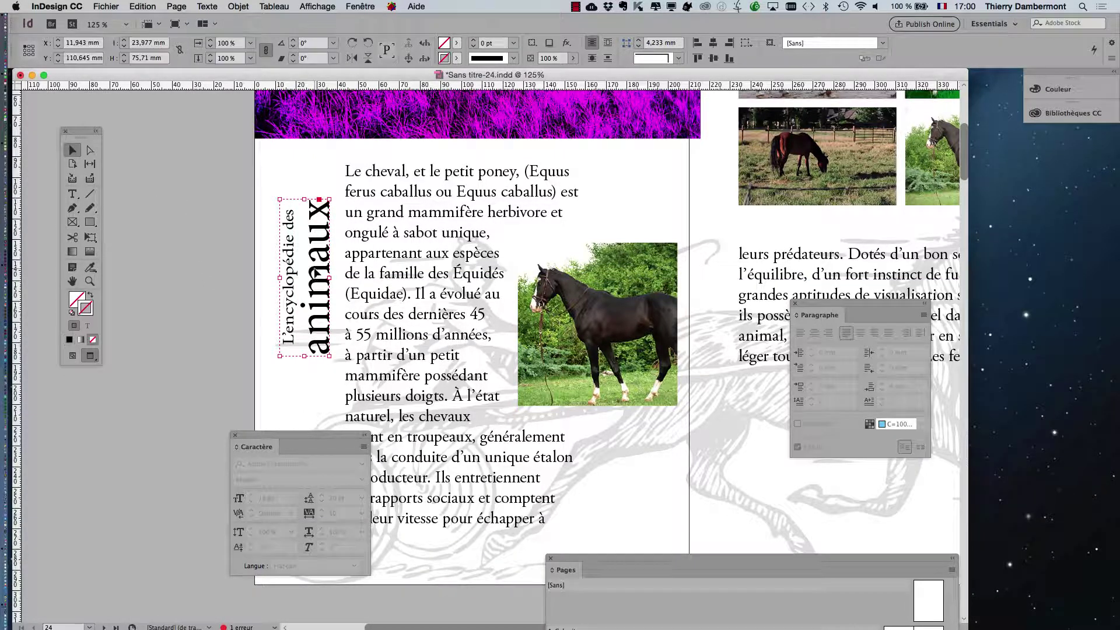
left_click(225, 292)
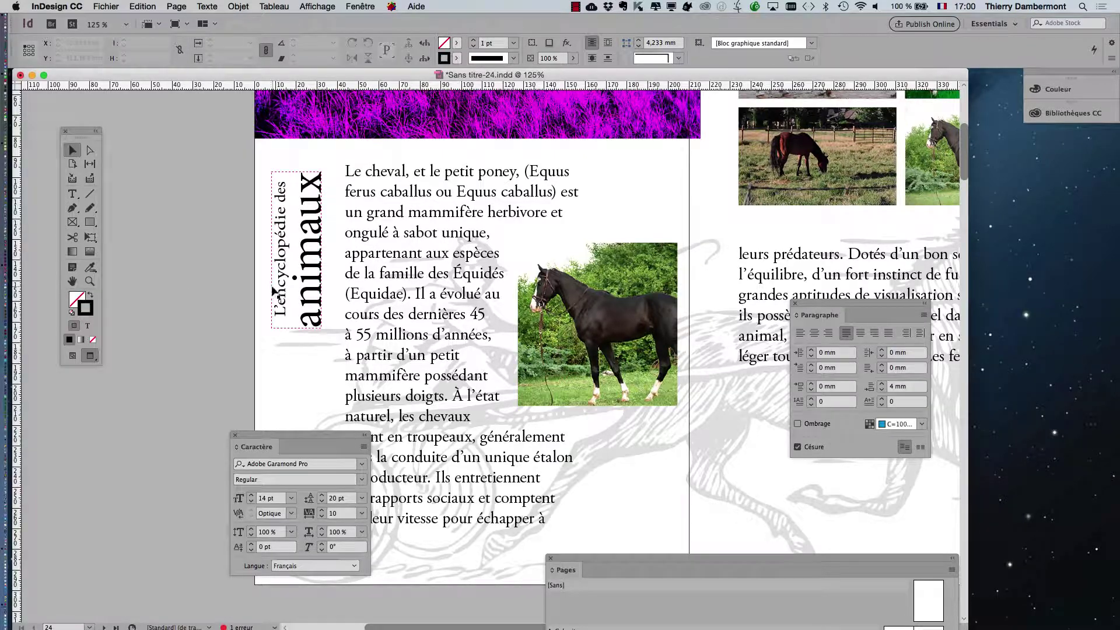
Draw a vertical black line about 98 mm long between the title group and the body text.
left_click(89, 193)
left_click_drag(330, 158, 328, 360)
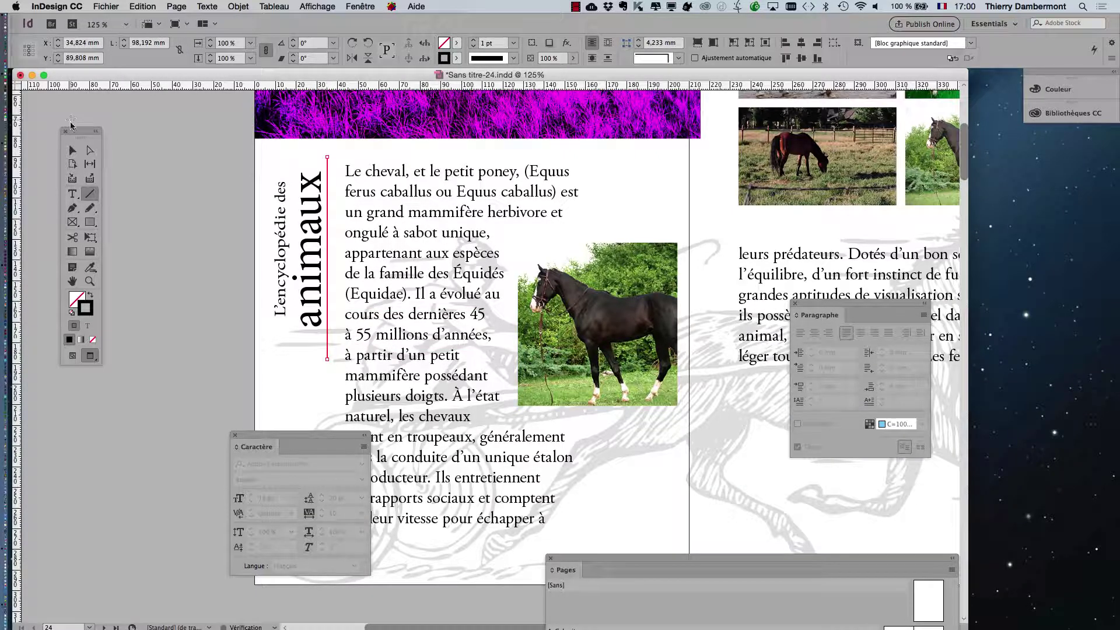
left_click(73, 150)
left_click(166, 277)
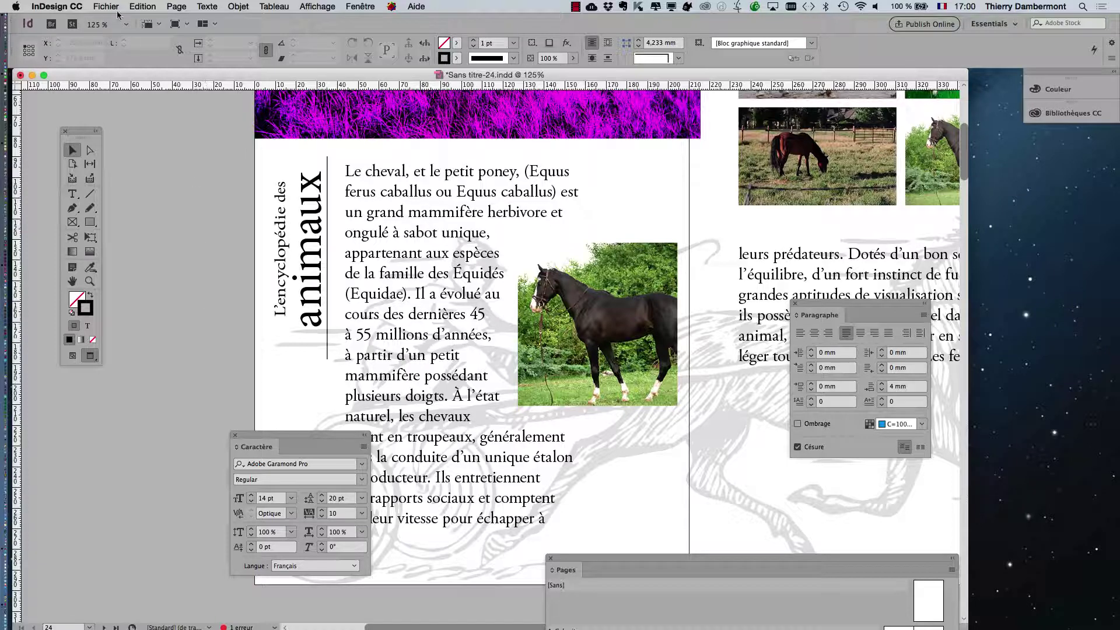
Examine the export formats offered while the text cursor is in the body text, without exporting.
left_click(106, 7)
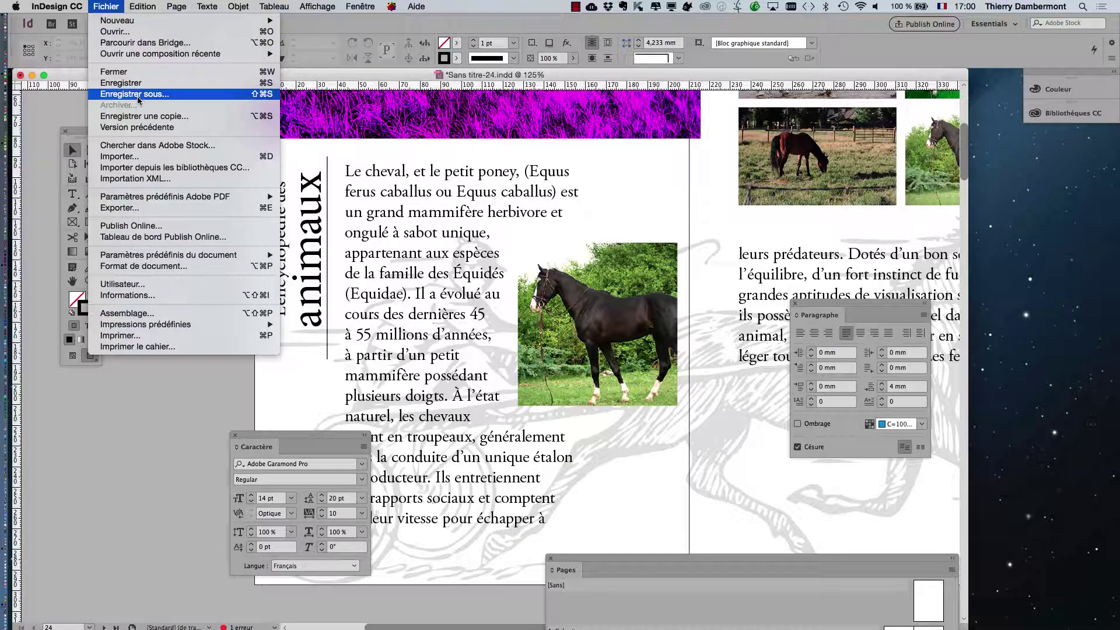
left_click(161, 411)
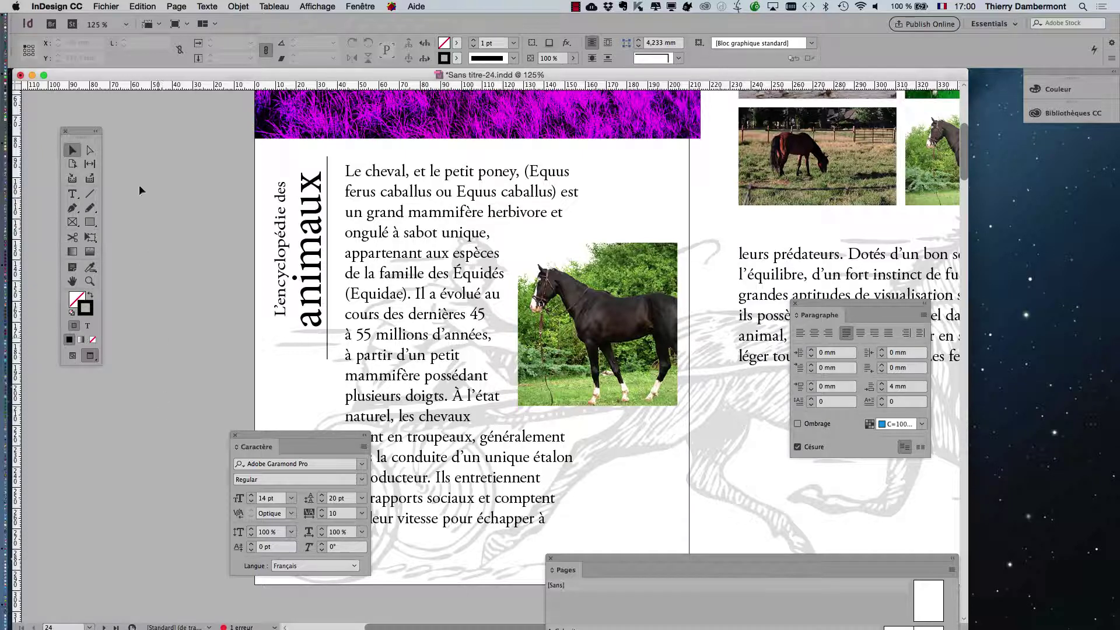
left_click(95, 7)
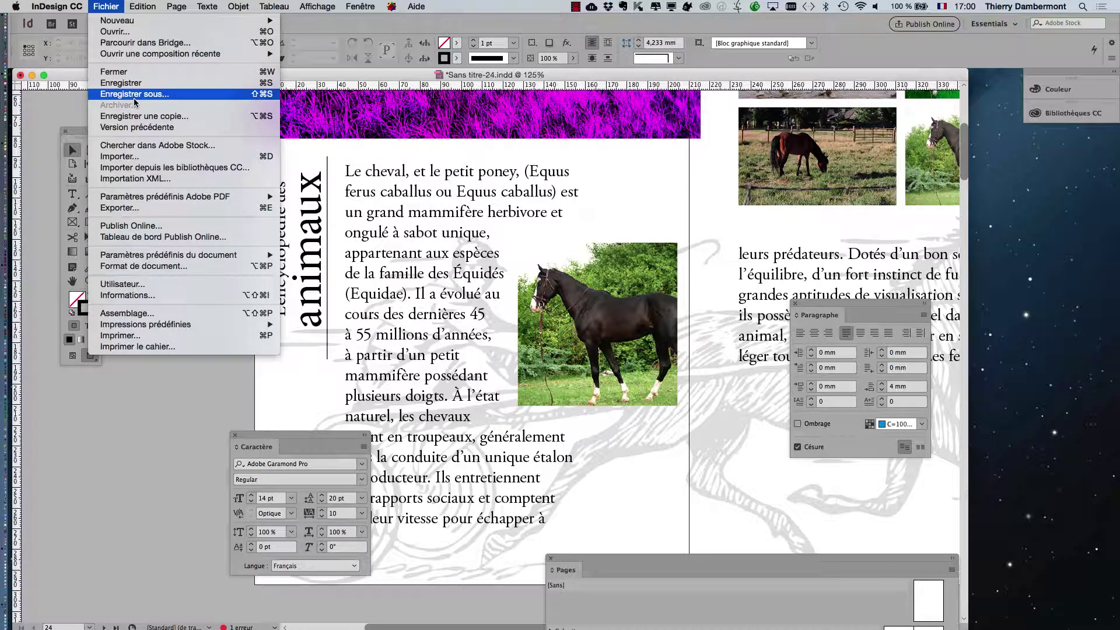
left_click(73, 193)
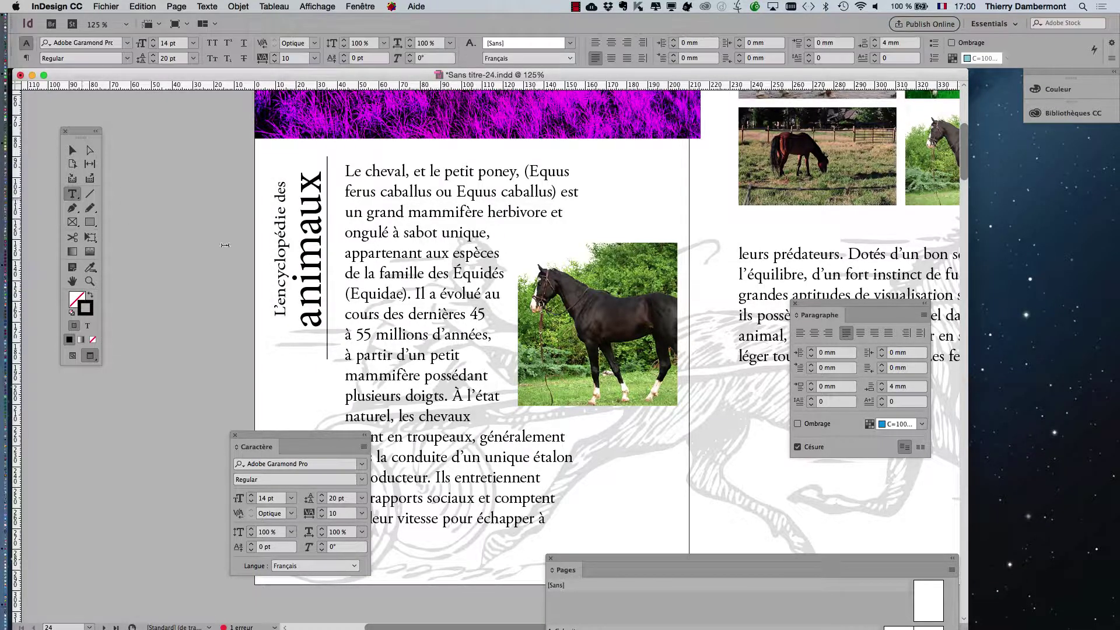
left_click(401, 235)
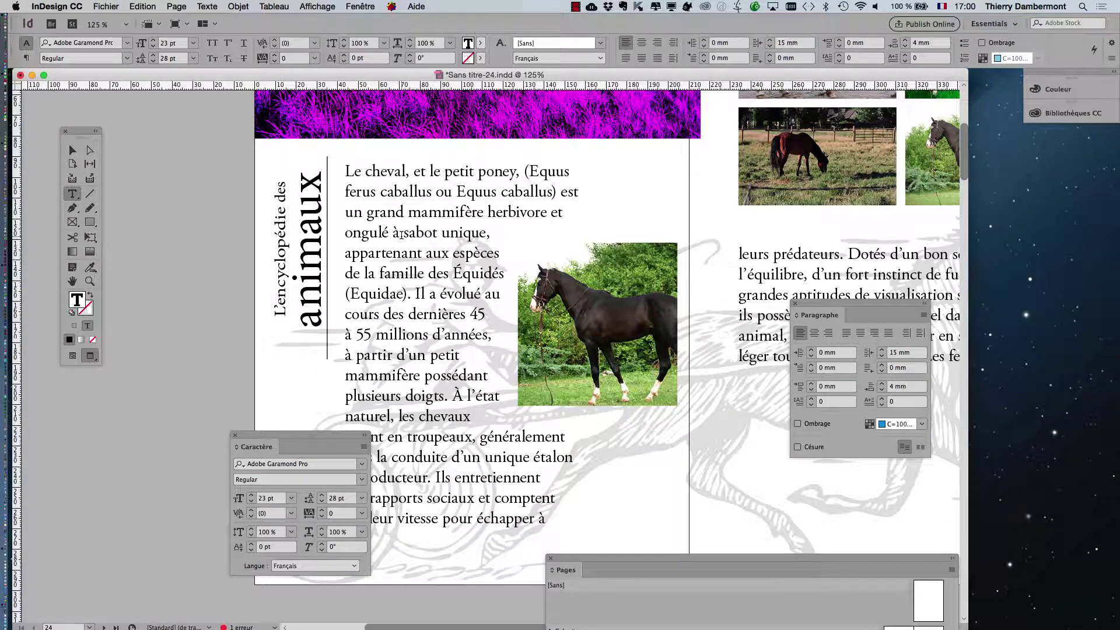
left_click(94, 5)
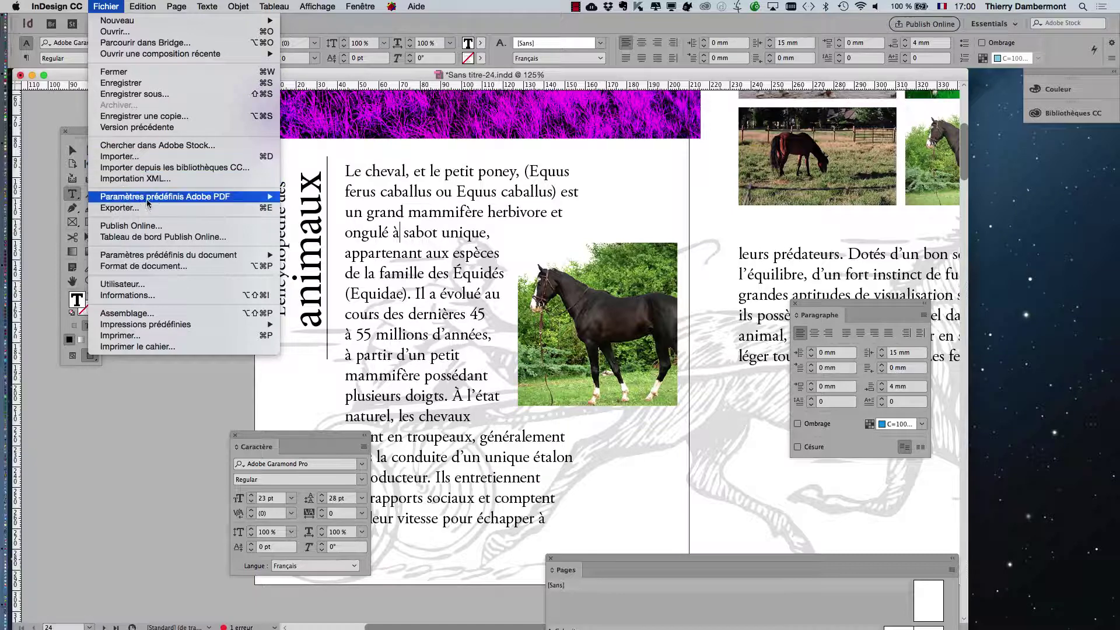
left_click(147, 208)
left_click(572, 501)
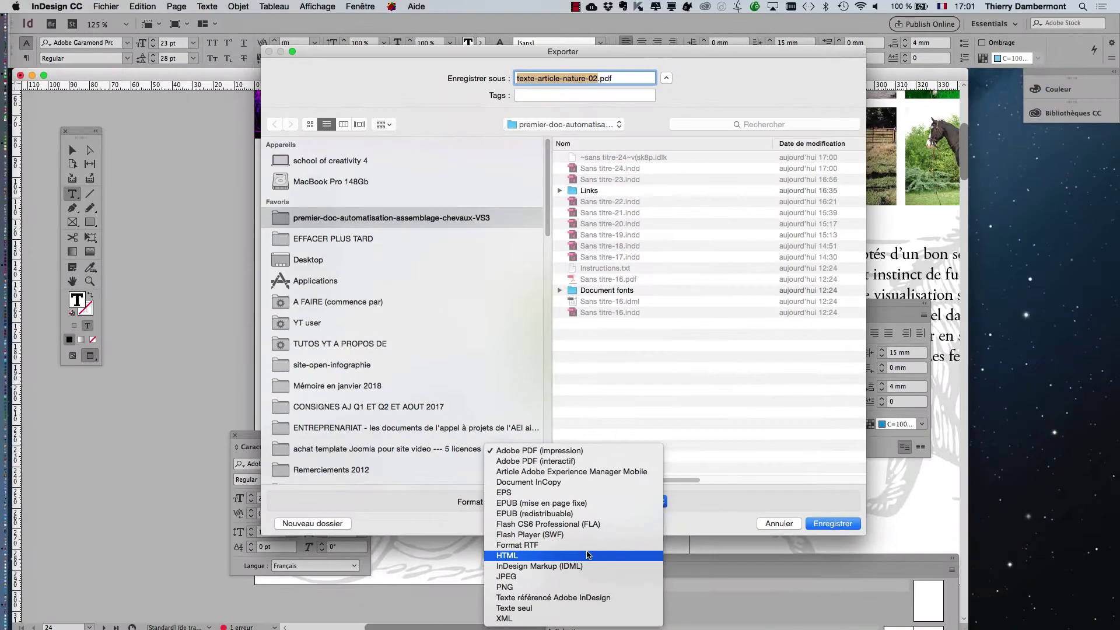
left_click(778, 524)
left_click(779, 524)
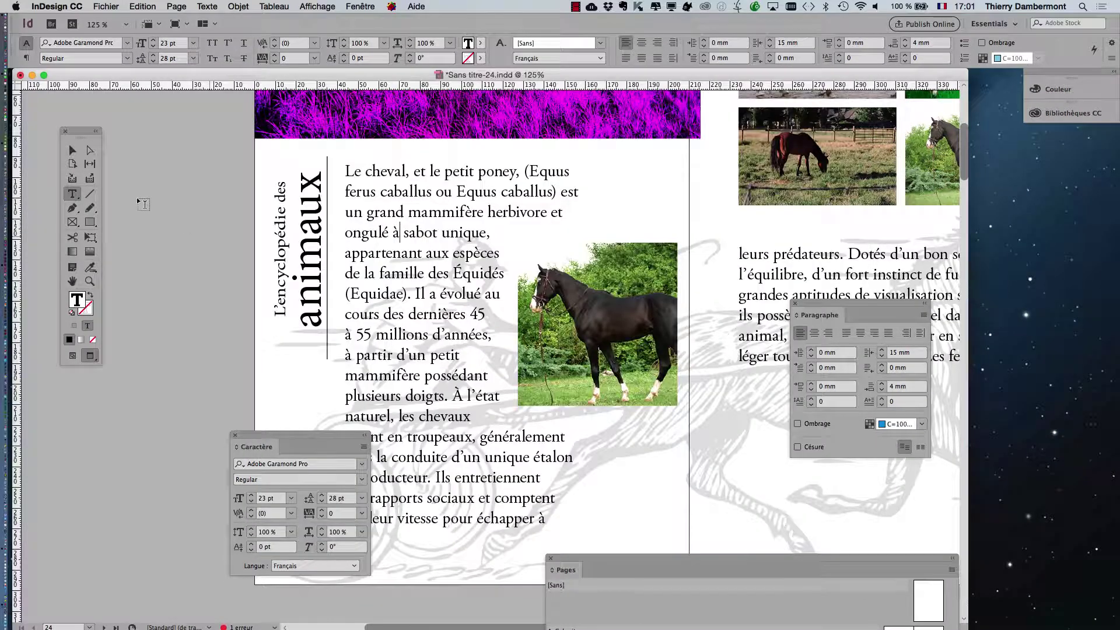
left_click(75, 152)
left_click(155, 201)
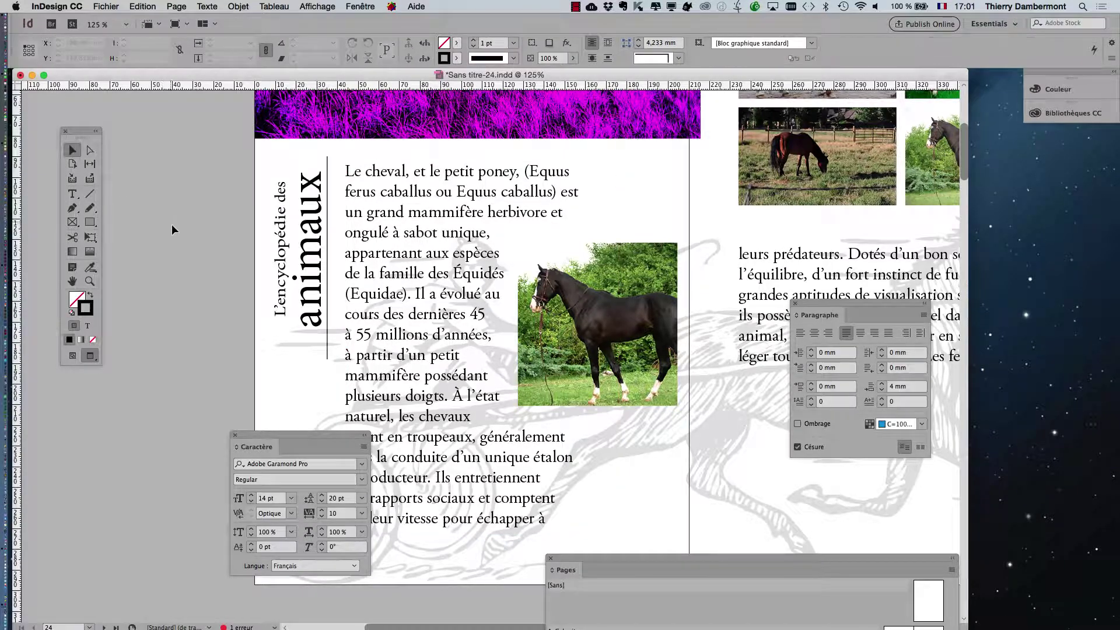
Clear the floating Caractère and Paragraphe palettes off the page and save the document.
scroll(174, 226, "down", 2)
left_click_drag(288, 439, 149, 455)
left_click_drag(809, 306, 964, 342)
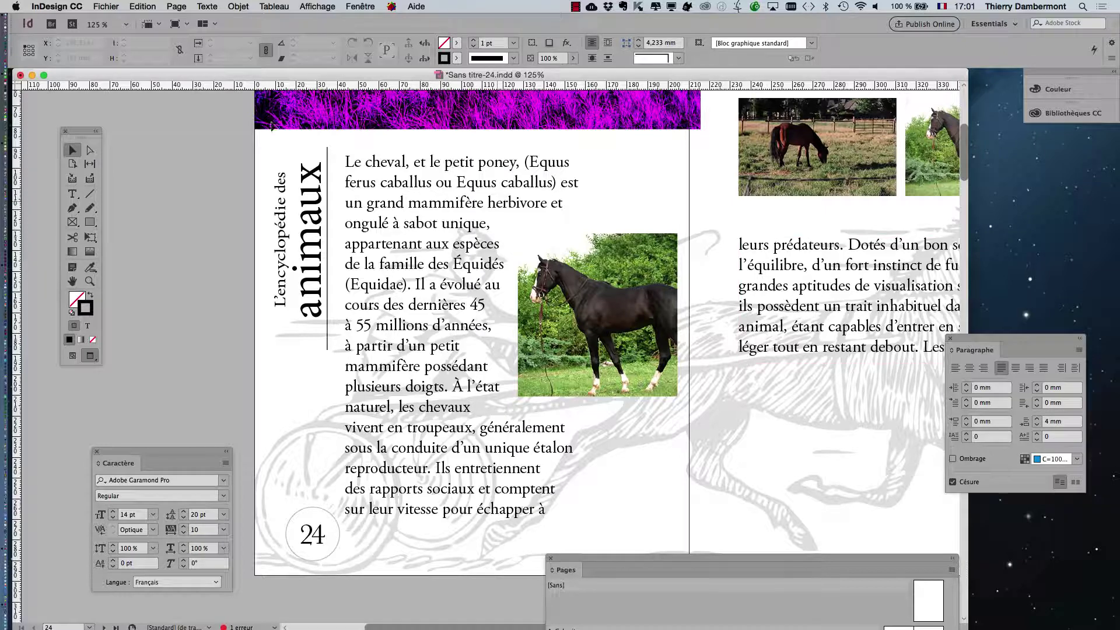
left_click(114, 5)
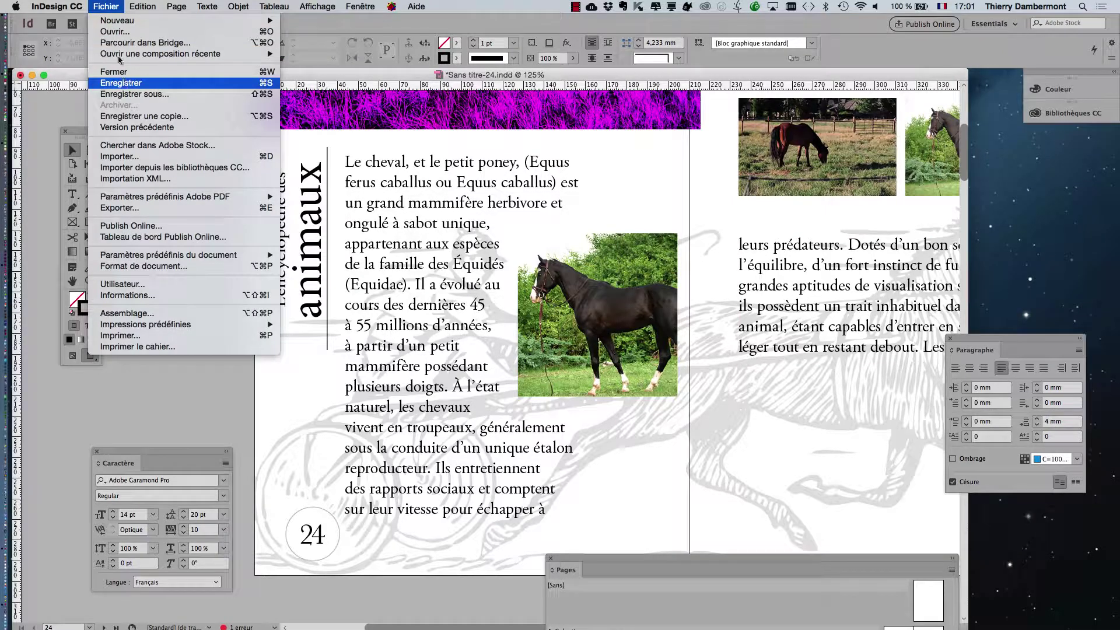
left_click(123, 81)
Start an Adobe PDF (impression) export named texte-article-nature-02.pdf, saved to the Desktop.
left_click(105, 6)
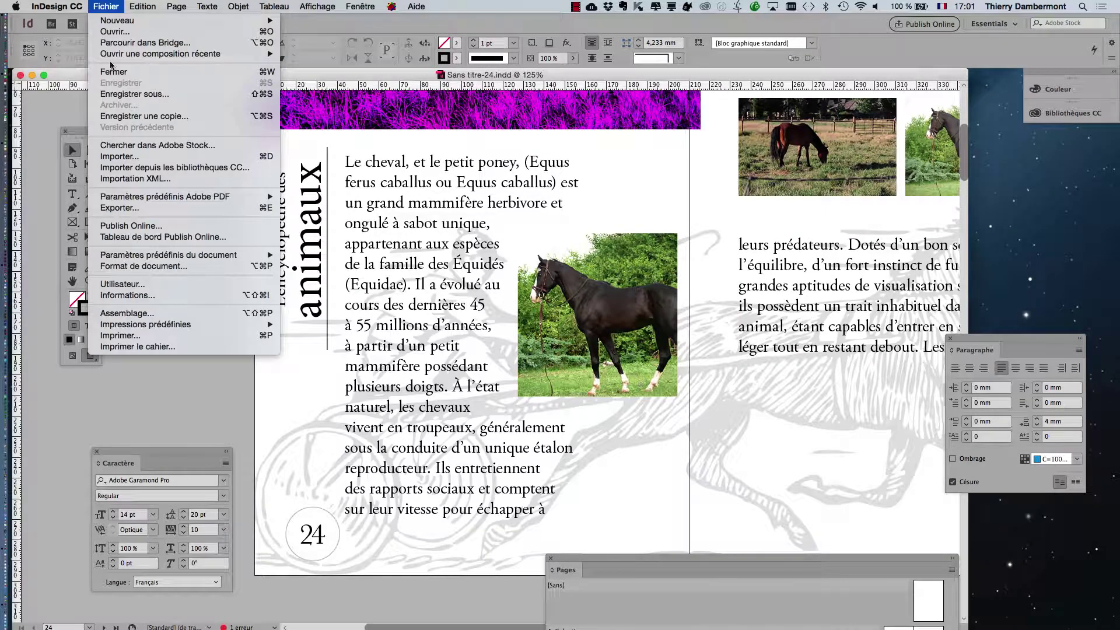
left_click(127, 214)
left_click(588, 501)
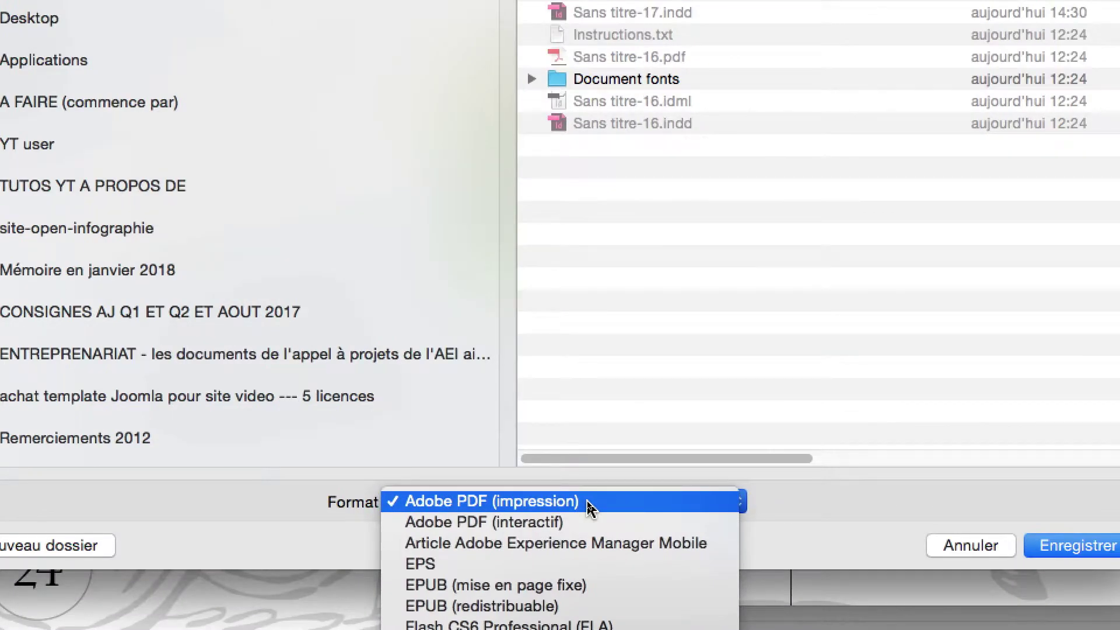
left_click(591, 503)
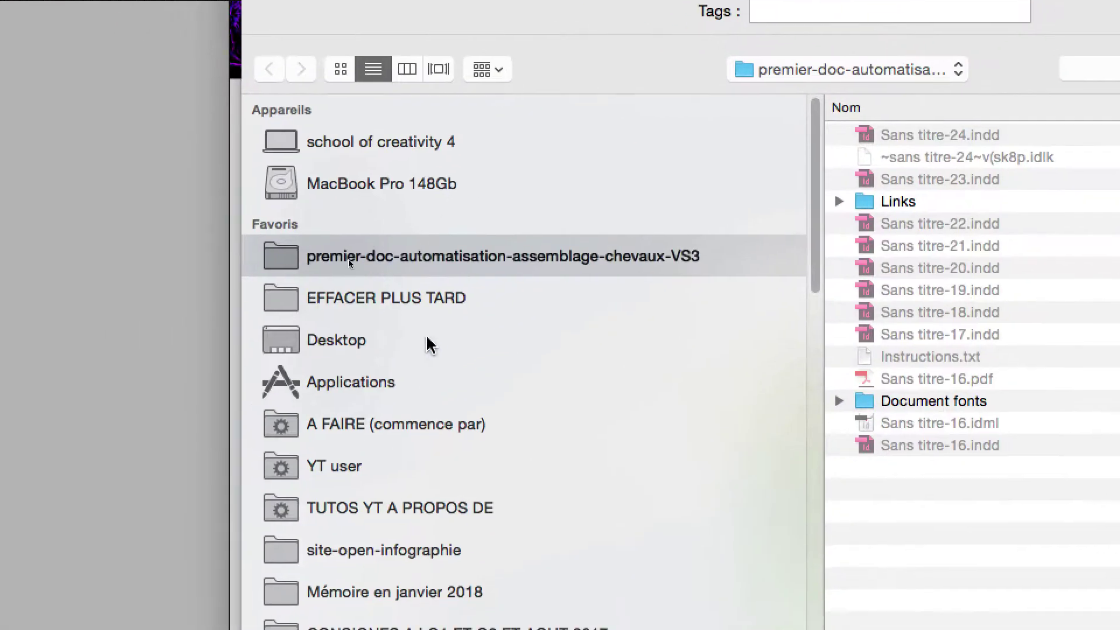
left_click(105, 29)
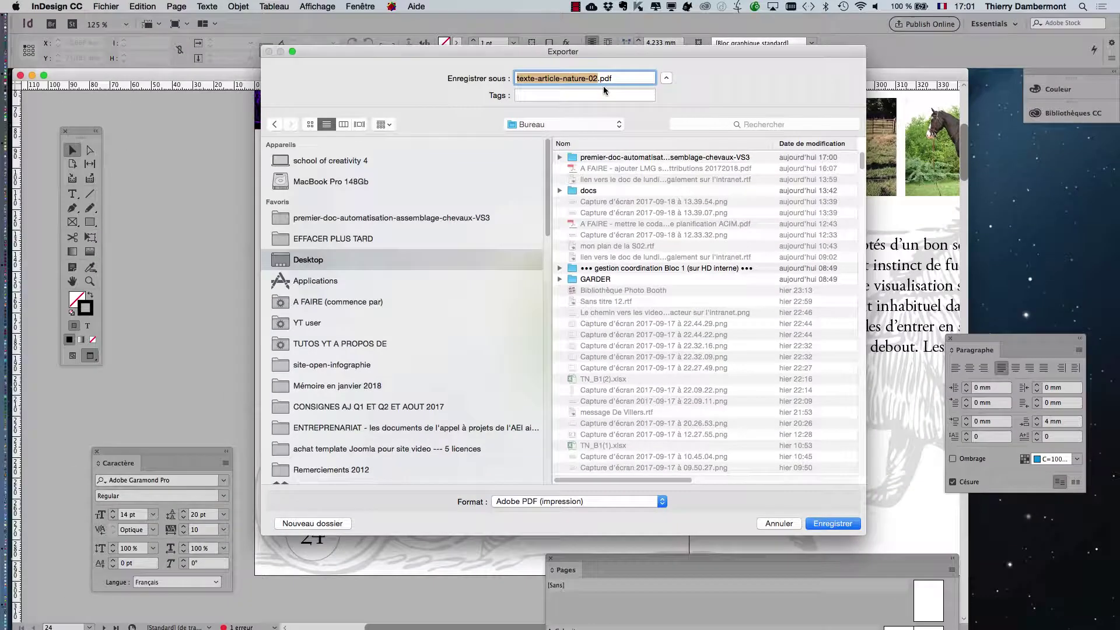
left_click(835, 521)
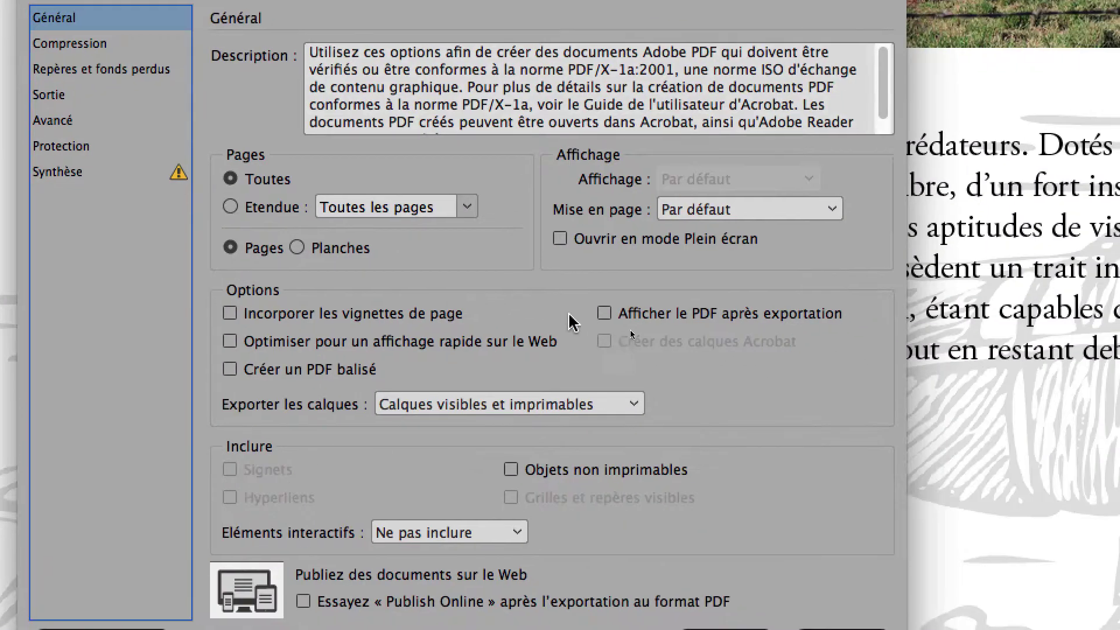
Export all pages with the PDF/X-1a:2001 preset, set the PDF to open after export, and accept the colour-space warning.
left_click(604, 314)
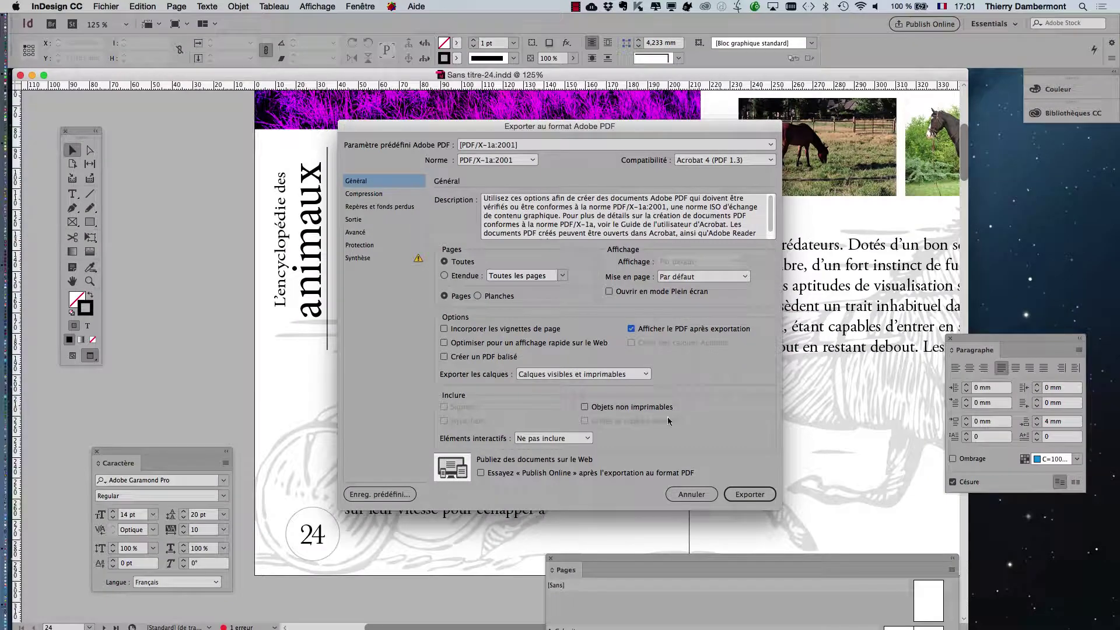
left_click(765, 499)
left_click(750, 494)
left_click(667, 349)
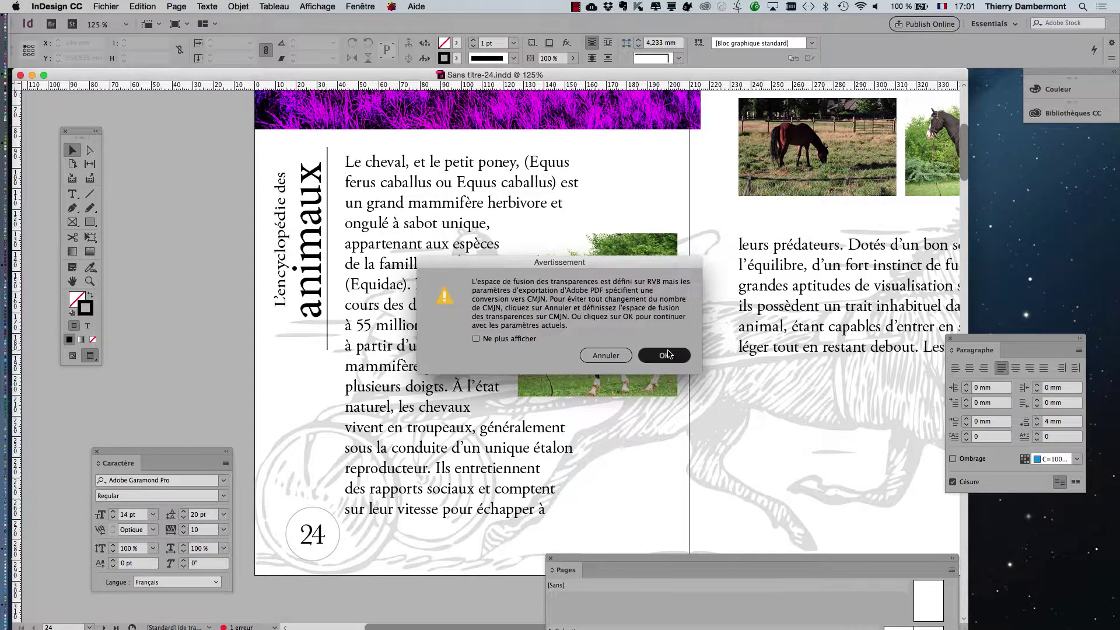
left_click(667, 354)
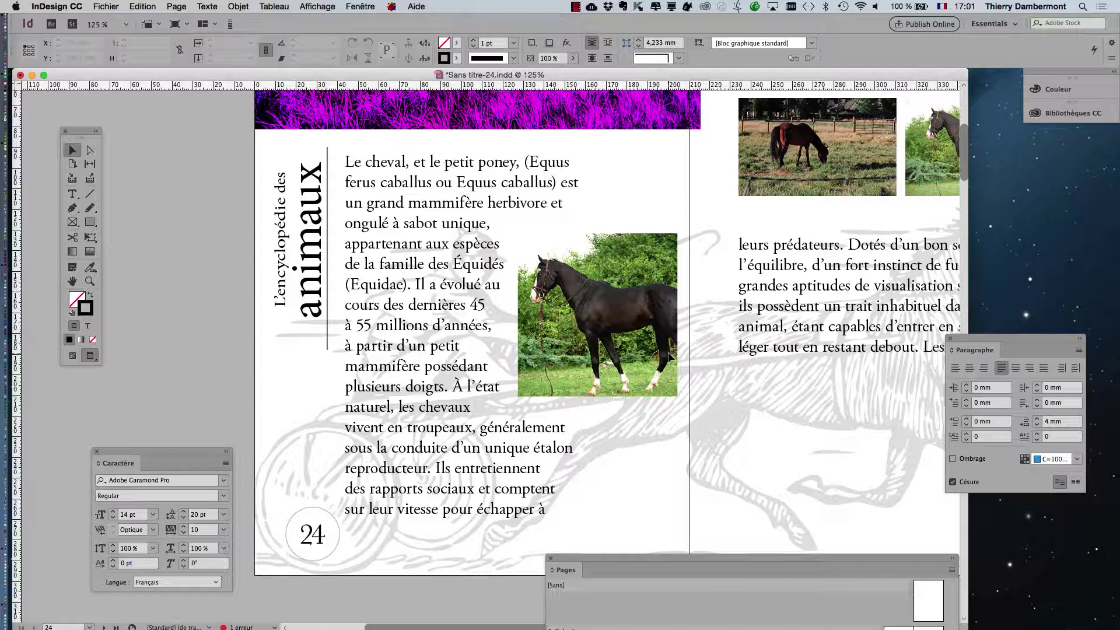
Switch to the exported PDF in Acrobat Pro DC, showing its window alone and repositioned on the desktop.
key("Tab")
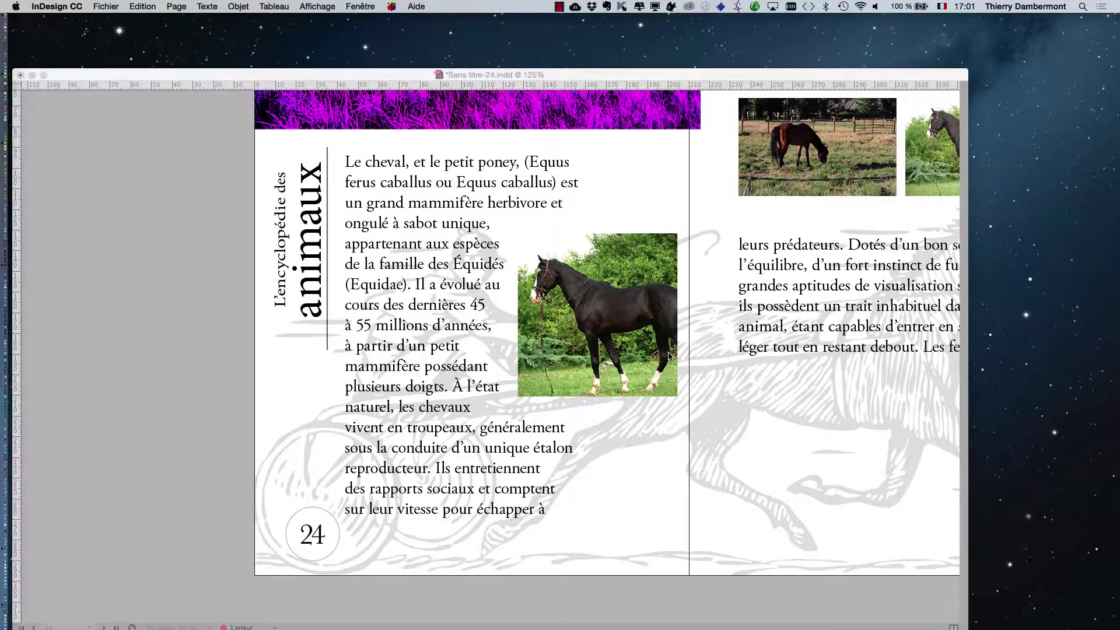
key("super+Tab")
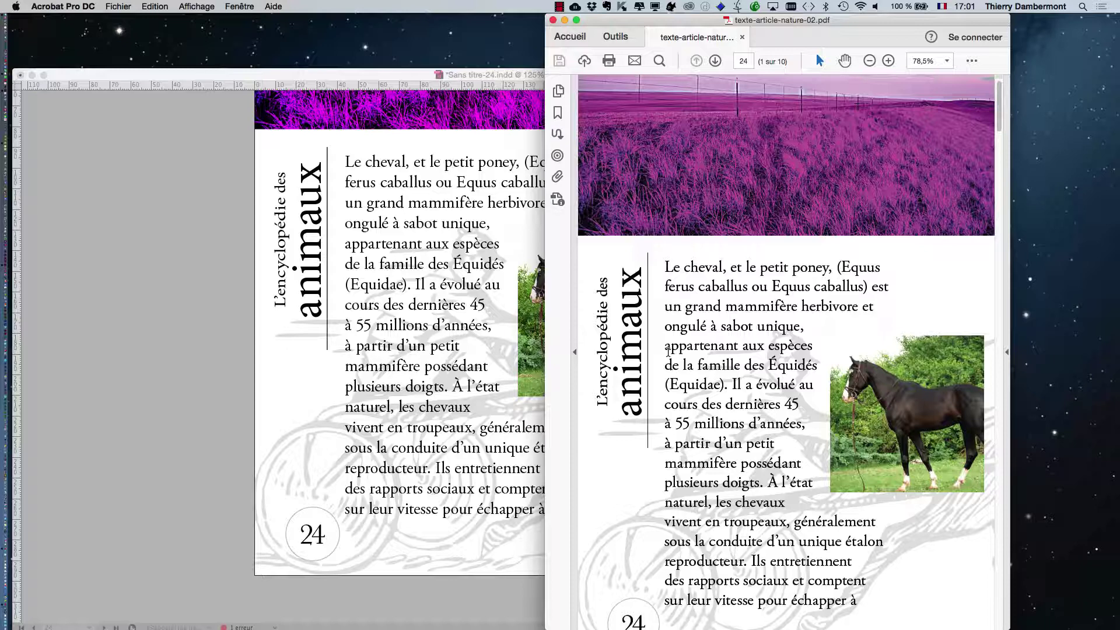
key("super+alt+h")
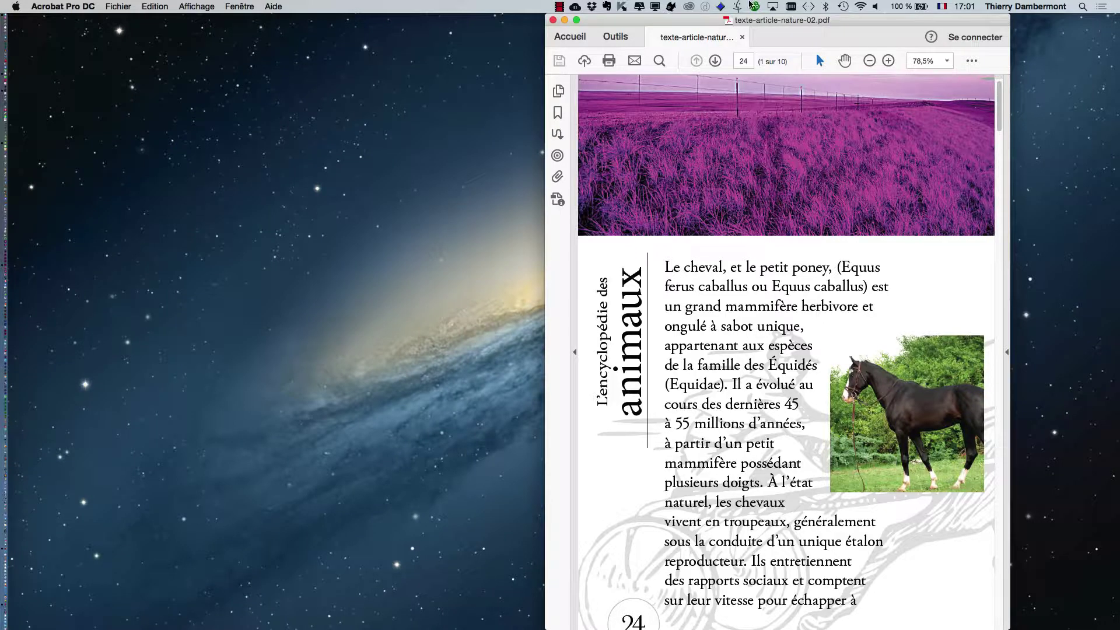
left_click_drag(752, 20, 346, 20)
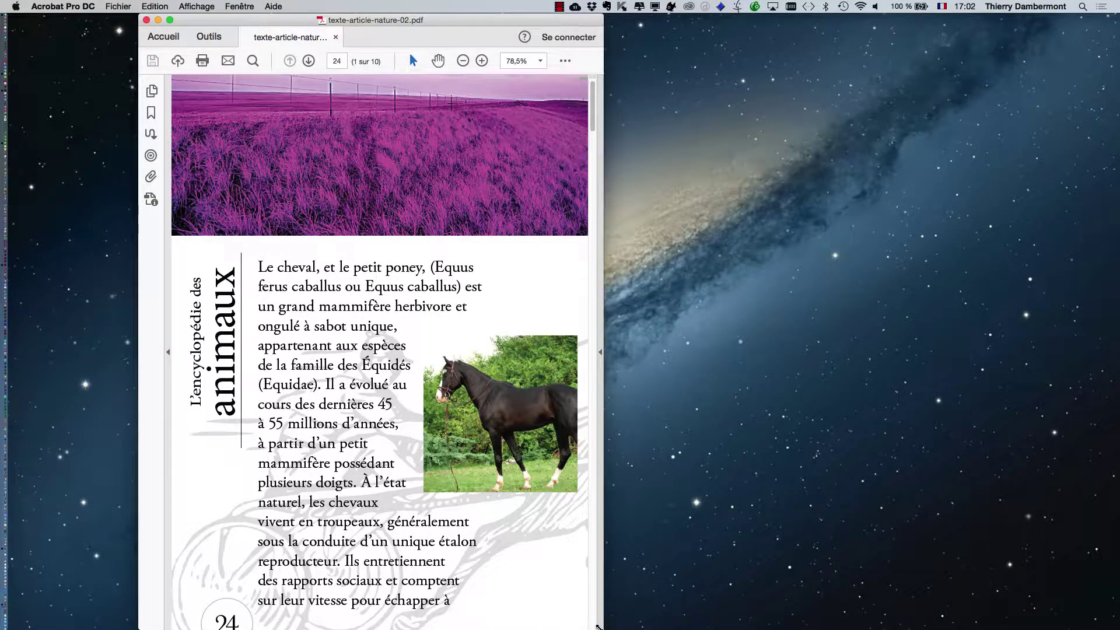
Shrink the PDF window to fit on the desktop and look through its pages at 50% zoom, returning to the first page.
left_click_drag(603, 627, 524, 582)
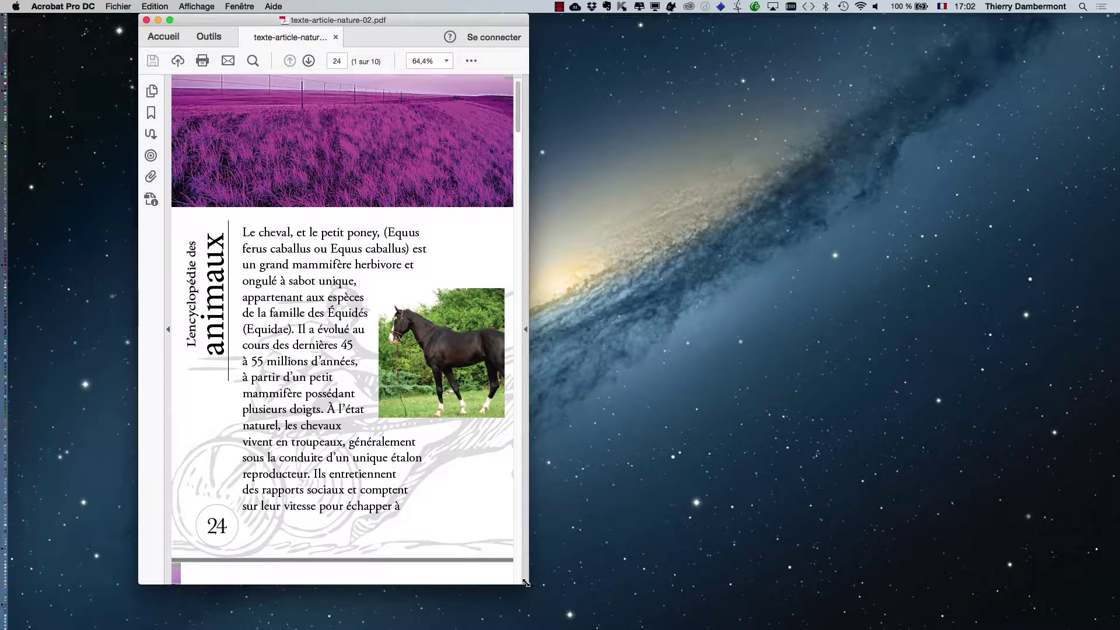
left_click_drag(525, 582, 578, 591)
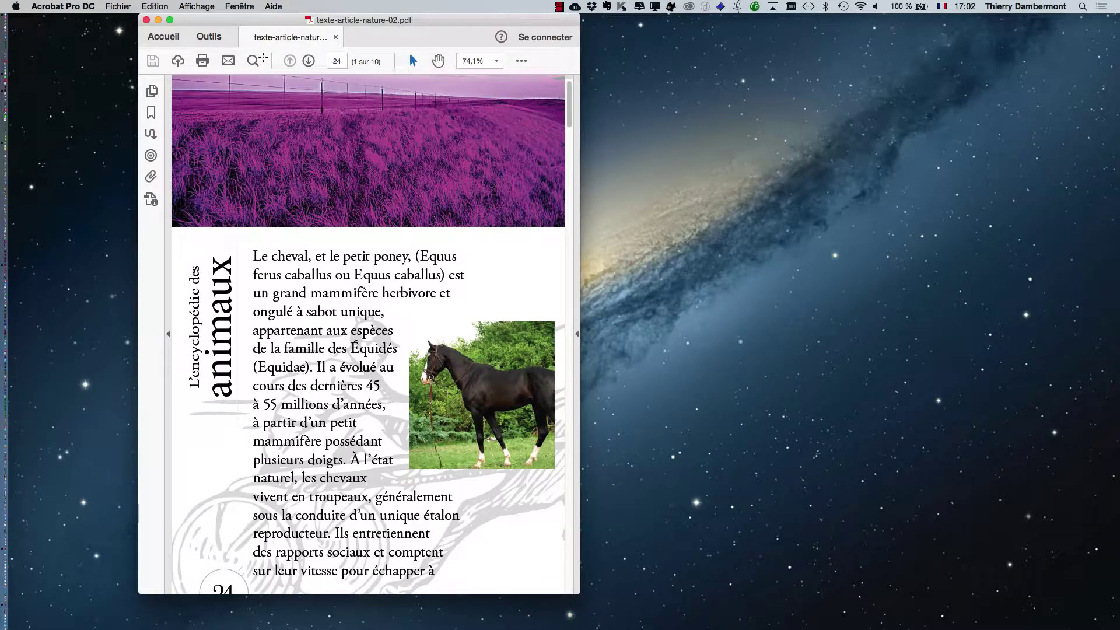
scroll(346, 329, "down", 3)
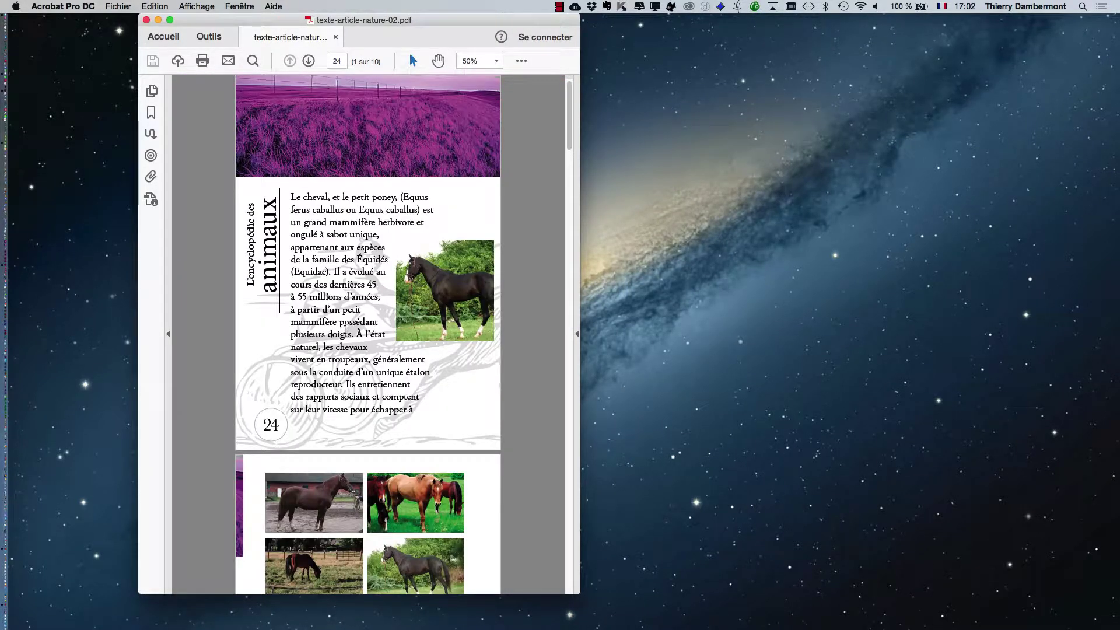
scroll(346, 330, "down", 10)
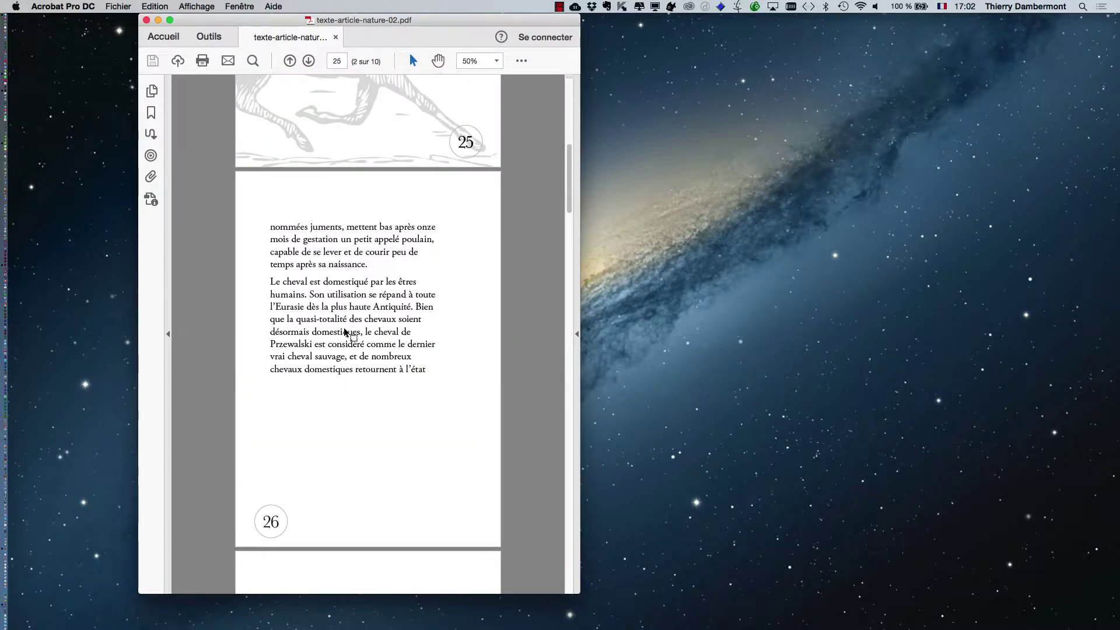
scroll(345, 331, "down", 15)
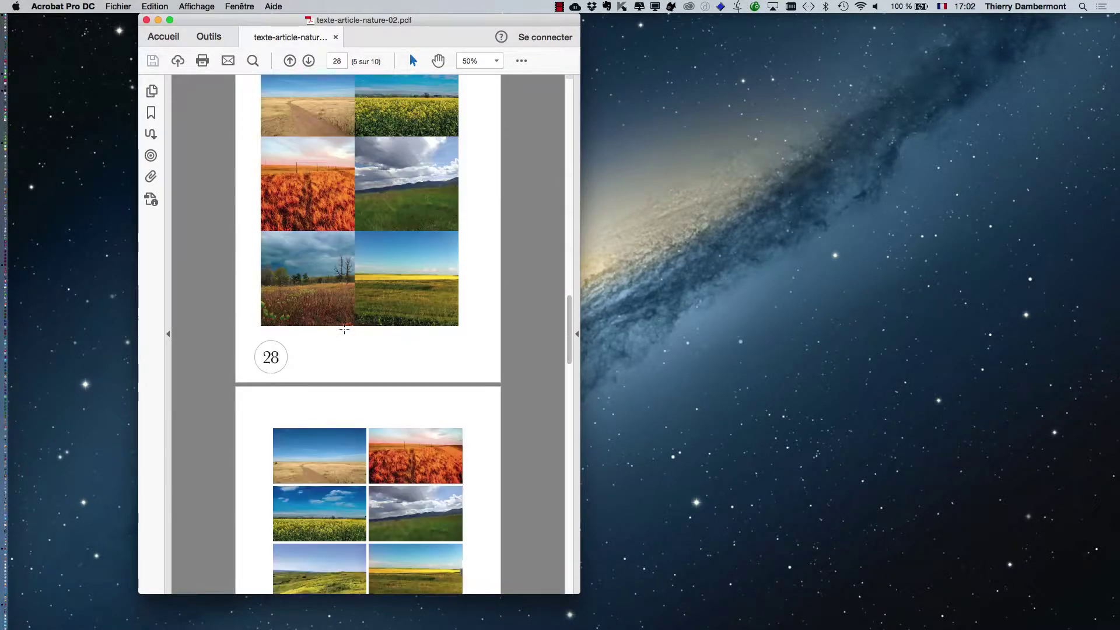
scroll(344, 330, "up", 20)
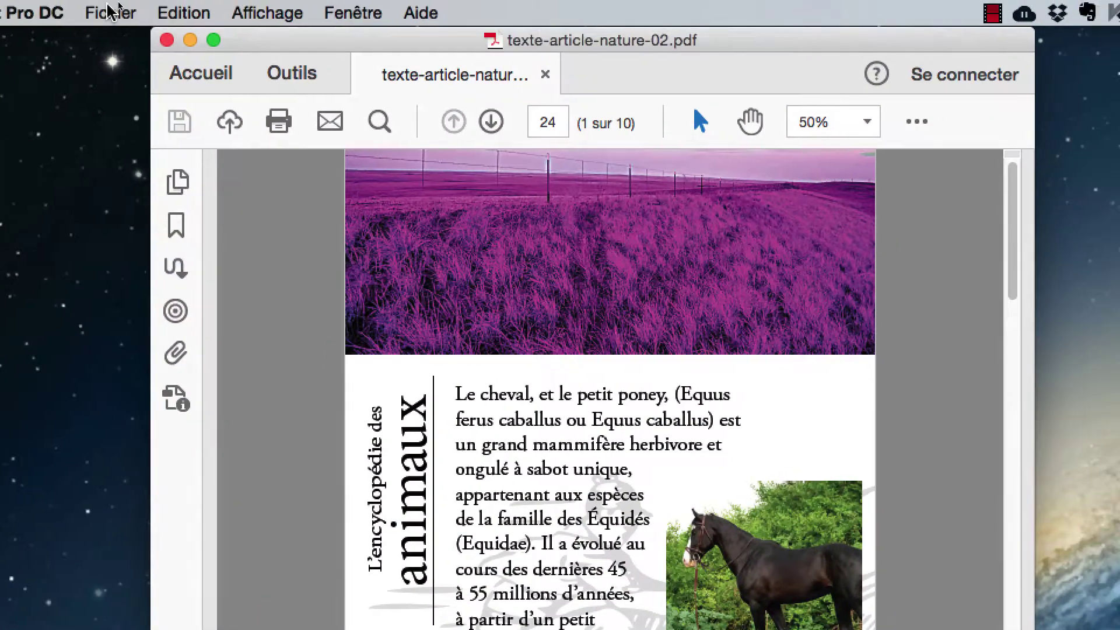
Save a copy of the PDF as a Word document named texte-article-nature-02.docx in the Documents folder.
left_click(186, 7)
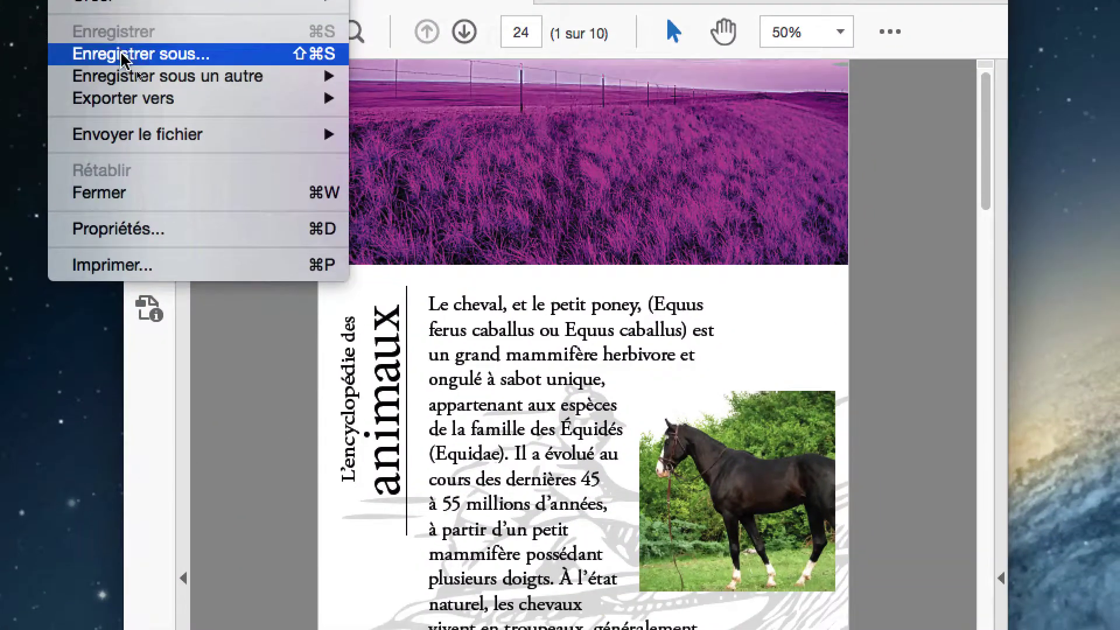
left_click(127, 88)
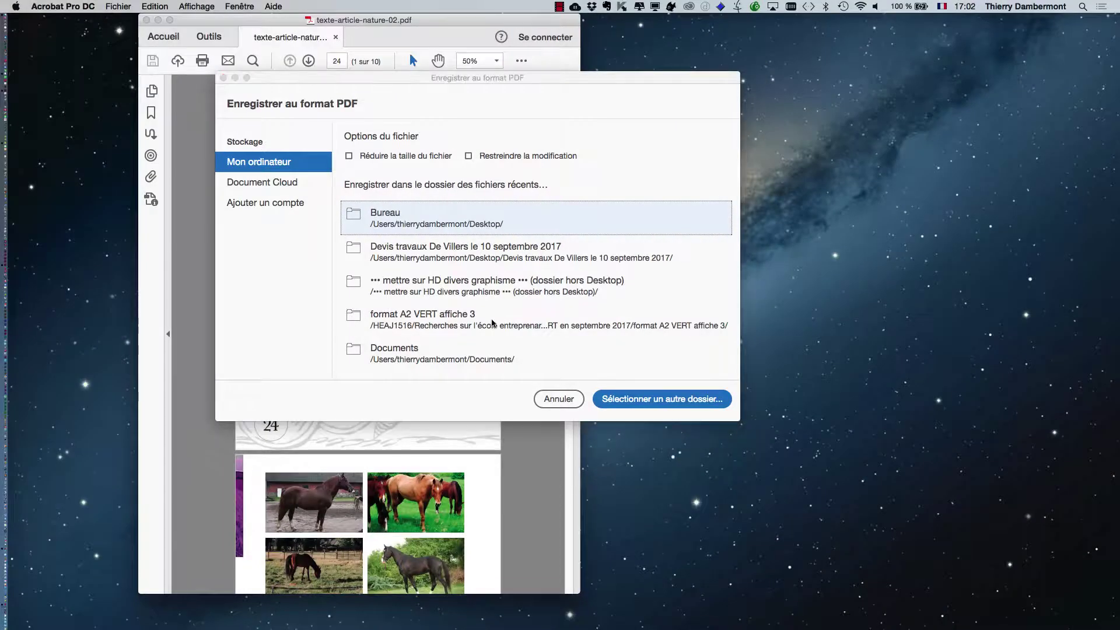
left_click(635, 398)
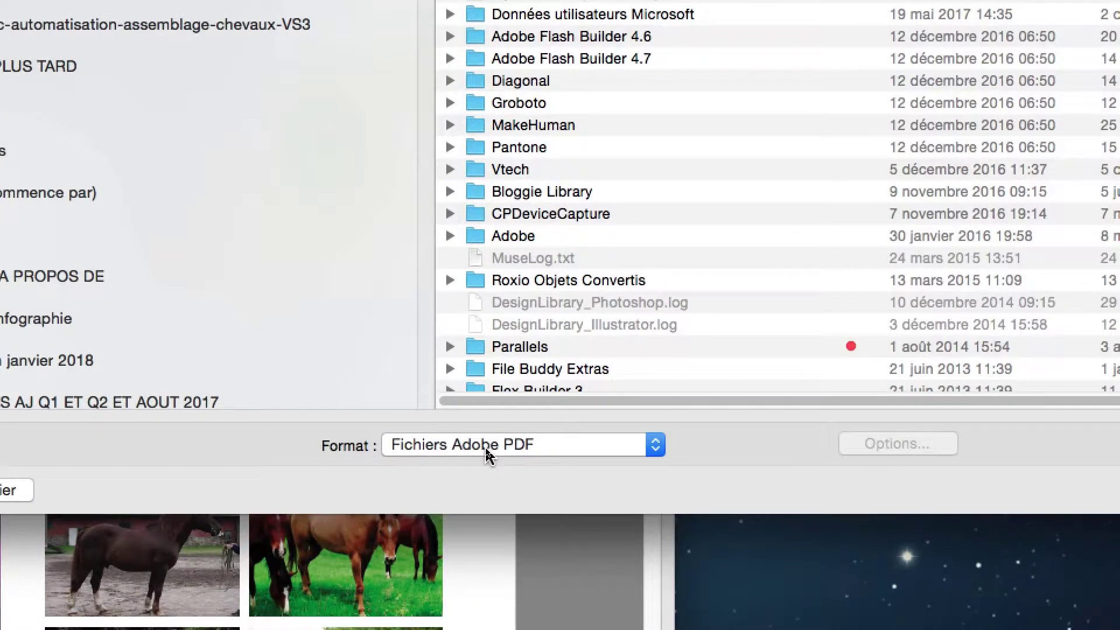
left_click(486, 447)
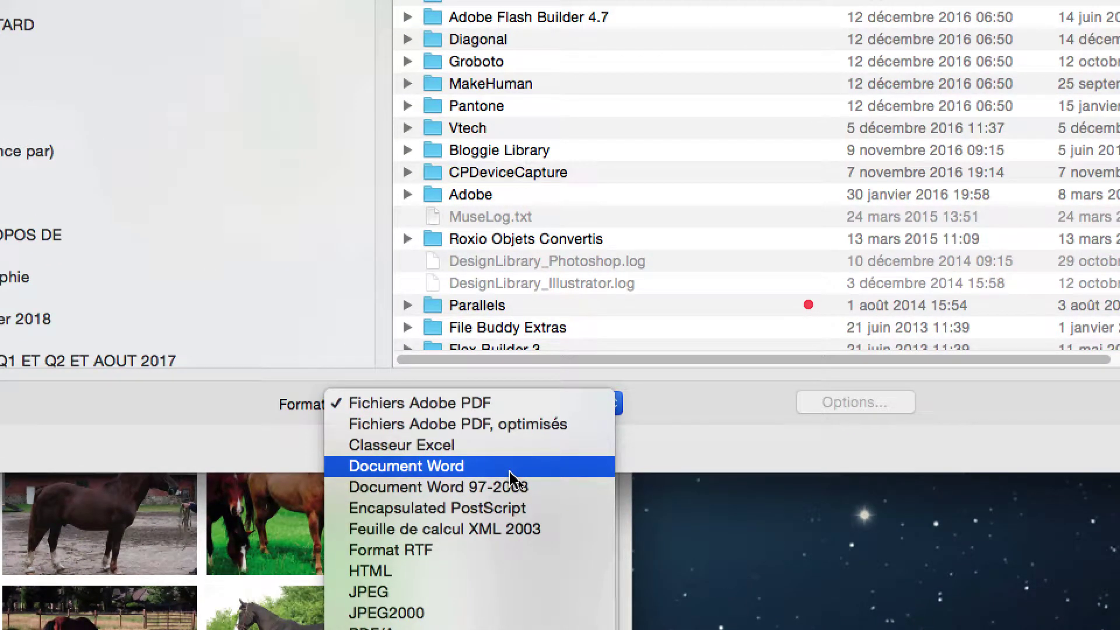
left_click(510, 477)
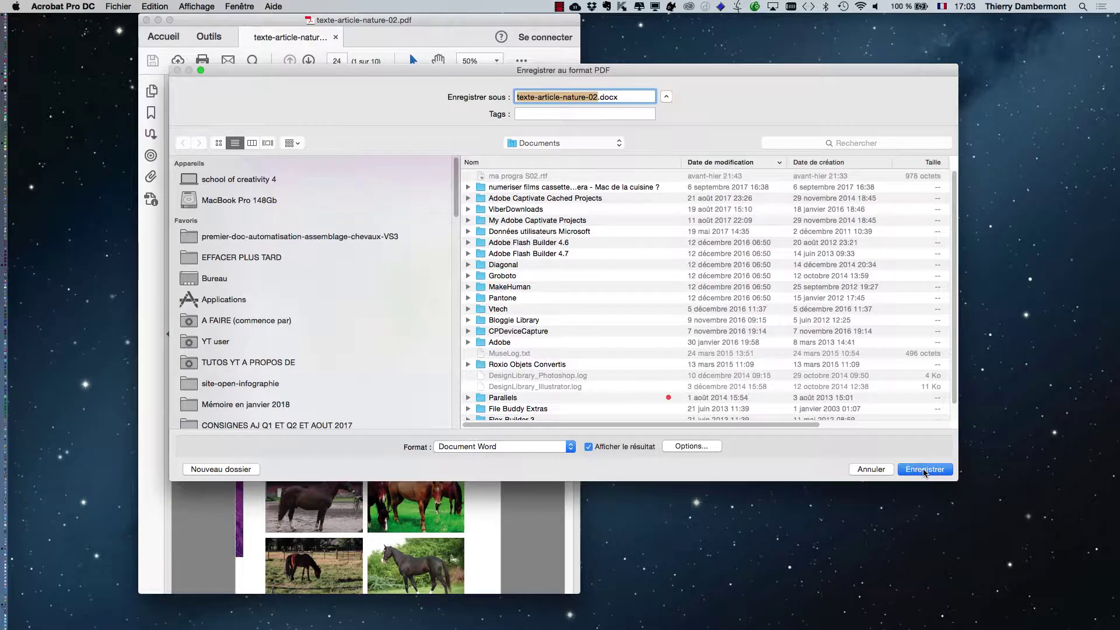
left_click(924, 470)
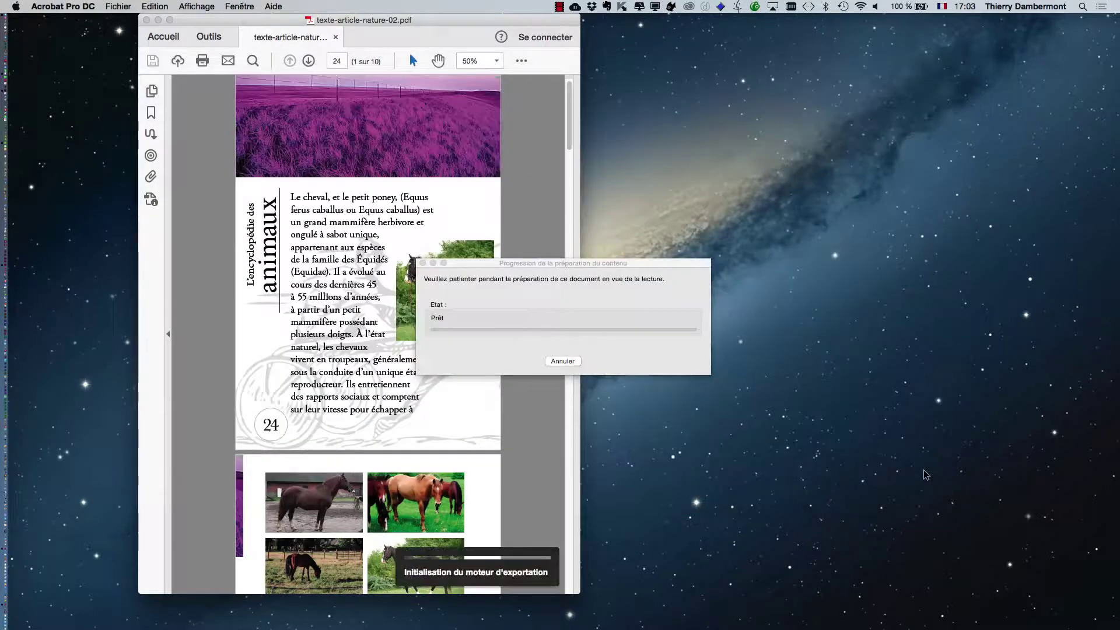